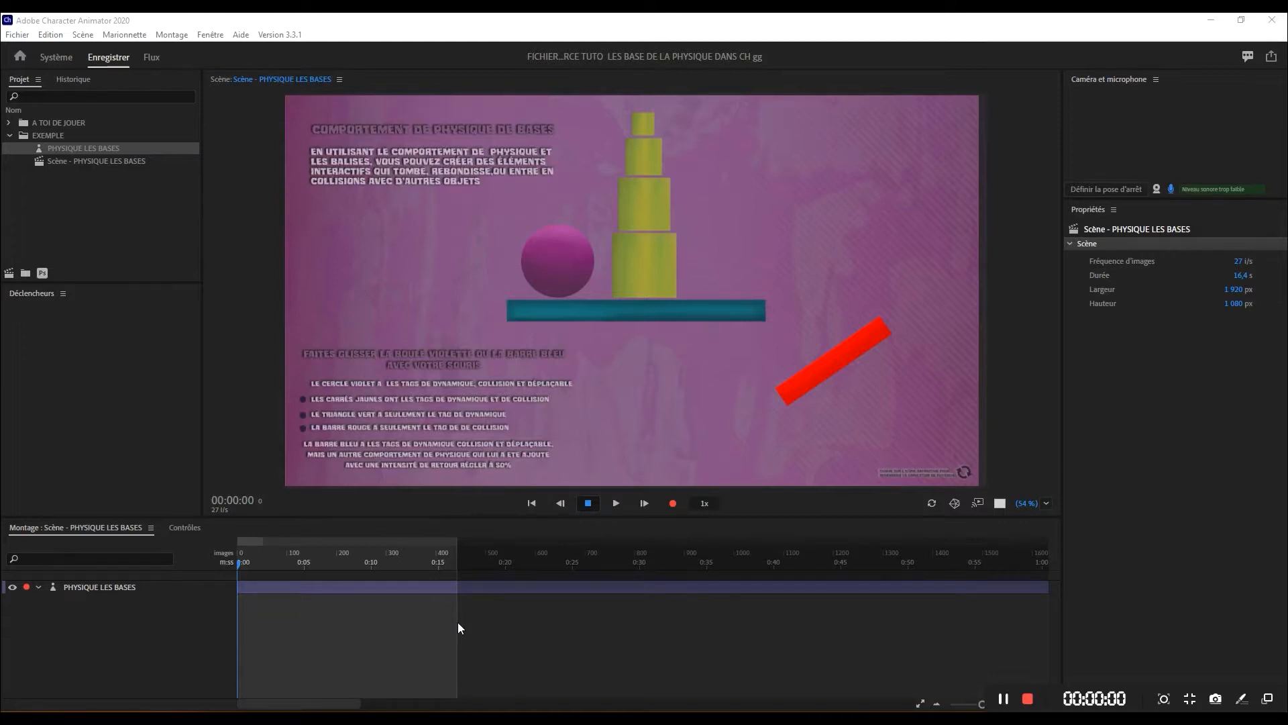
# - Test the example scene's physics by throwing the purple ball and pulling the blue bar down, and refresh the scene to its starting state
pyautogui.moveTo(547, 310)
pyautogui.mouseDown()
pyautogui.moveTo(558, 363)
pyautogui.moveTo(555, 328)
pyautogui.mouseUp()
pyautogui.moveTo(554, 271); pyautogui.dragTo(814, 226)
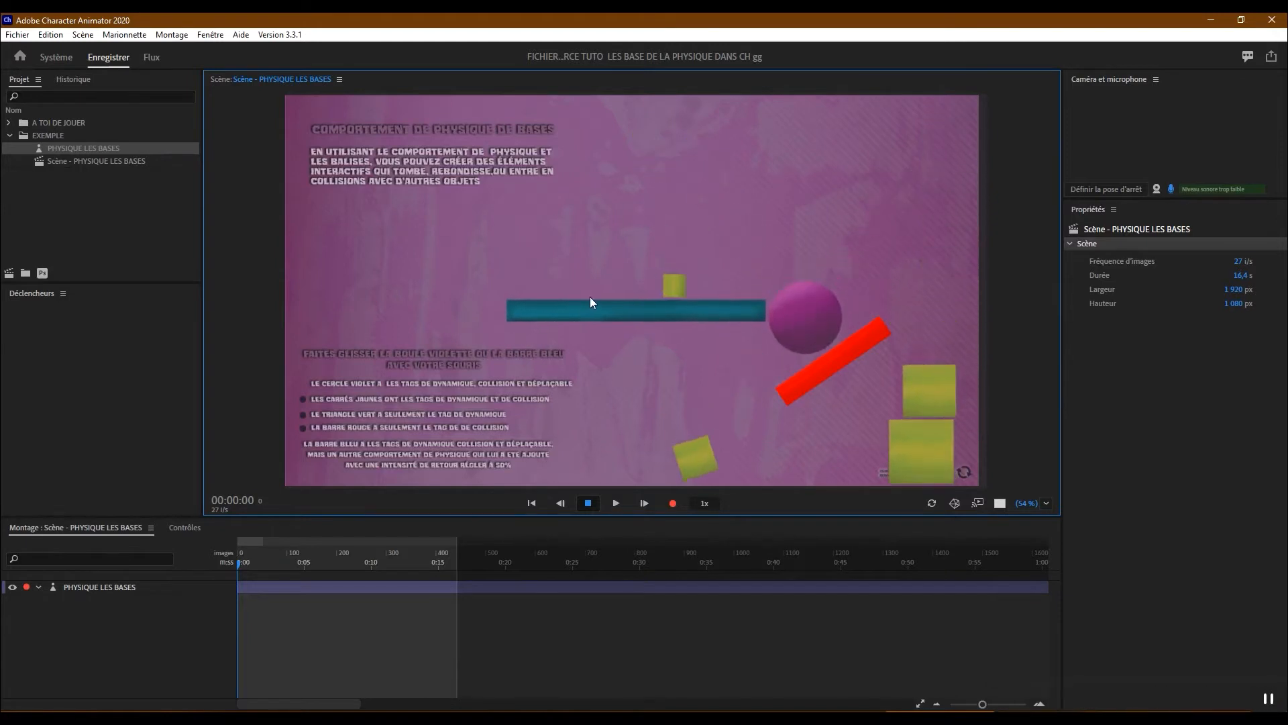
pyautogui.moveTo(619, 308); pyautogui.dragTo(597, 461)
pyautogui.moveTo(607, 322); pyautogui.dragTo(602, 408)
pyautogui.moveTo(628, 311); pyautogui.dragTo(609, 424)
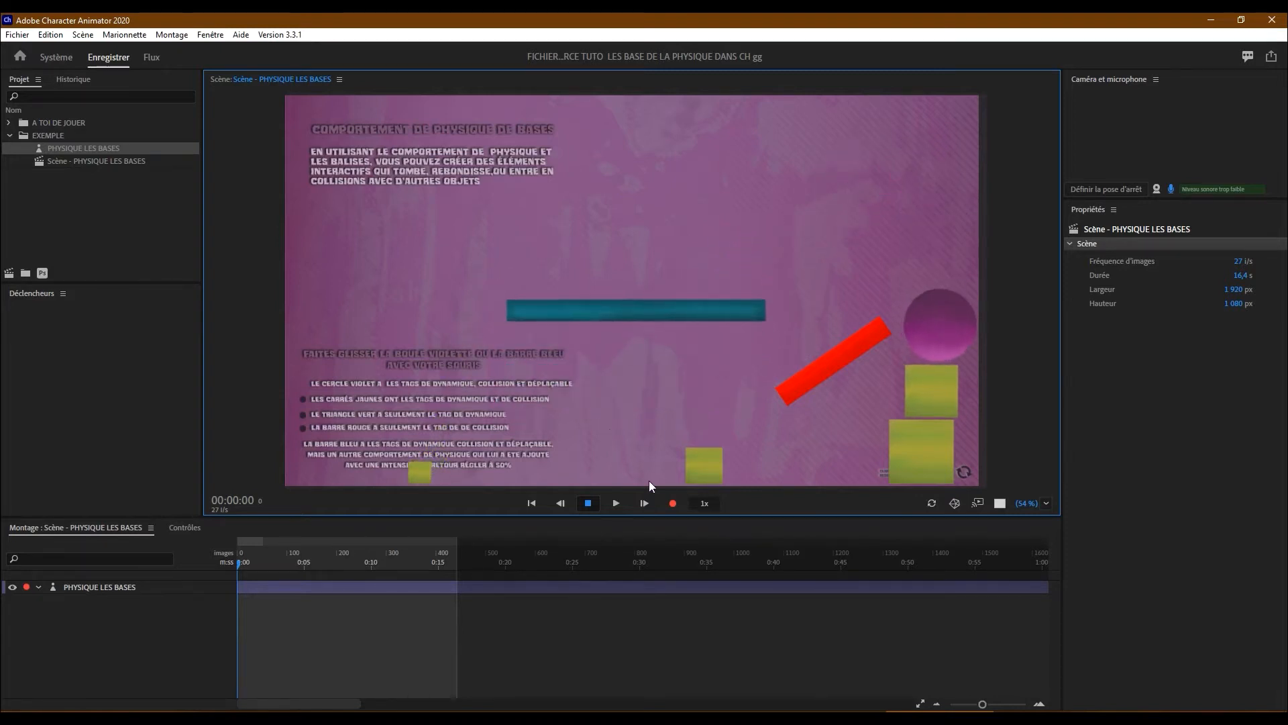
pyautogui.moveTo(914, 341); pyautogui.dragTo(508, 327)
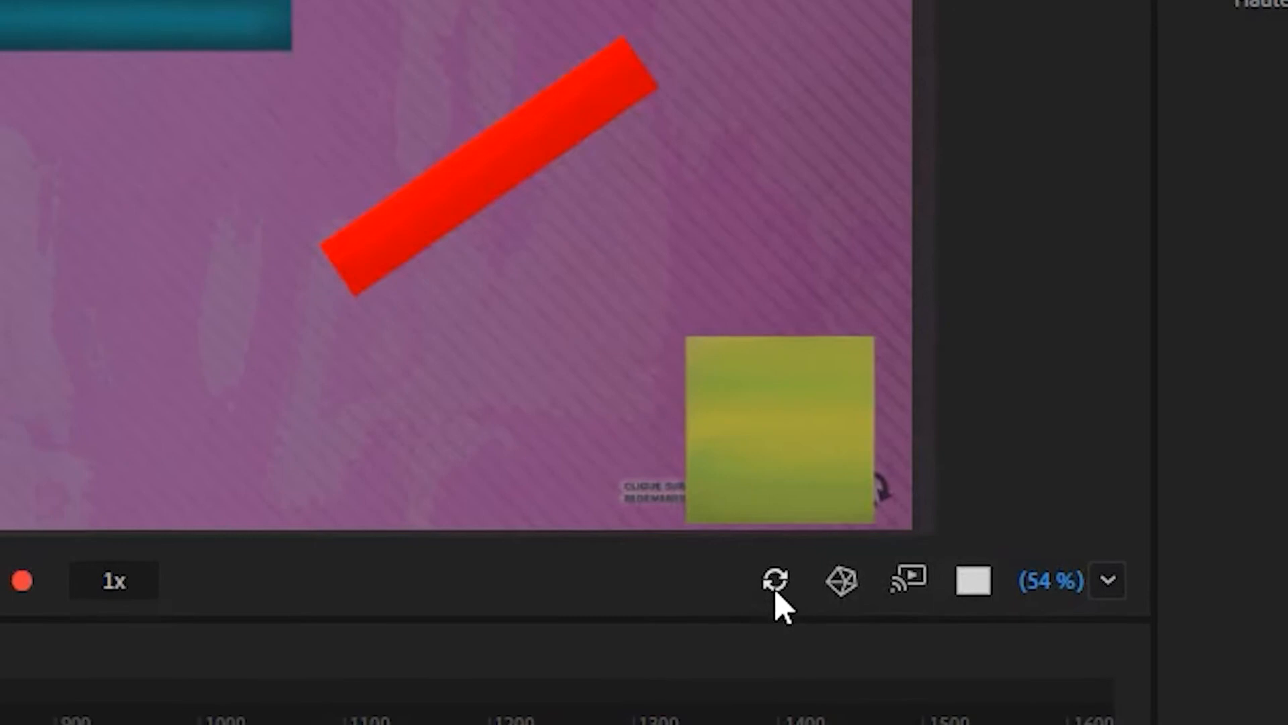
pyautogui.click(754, 570)
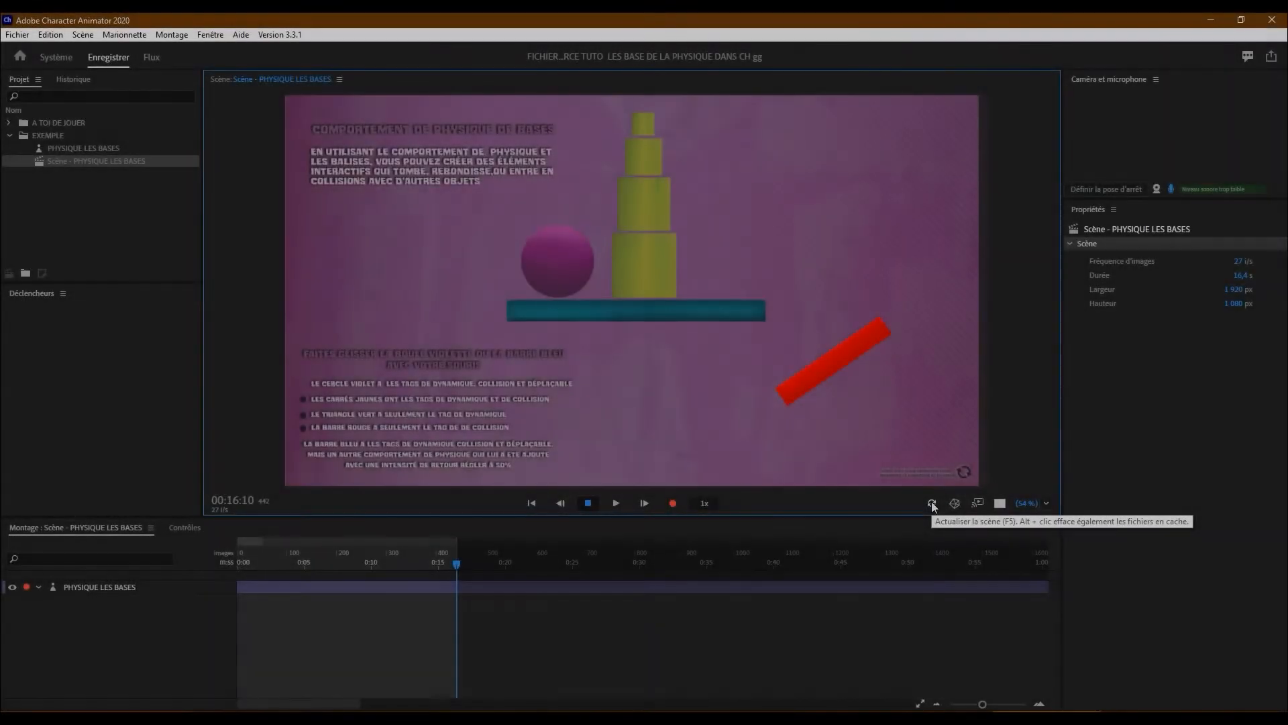
pyautogui.click(931, 501)
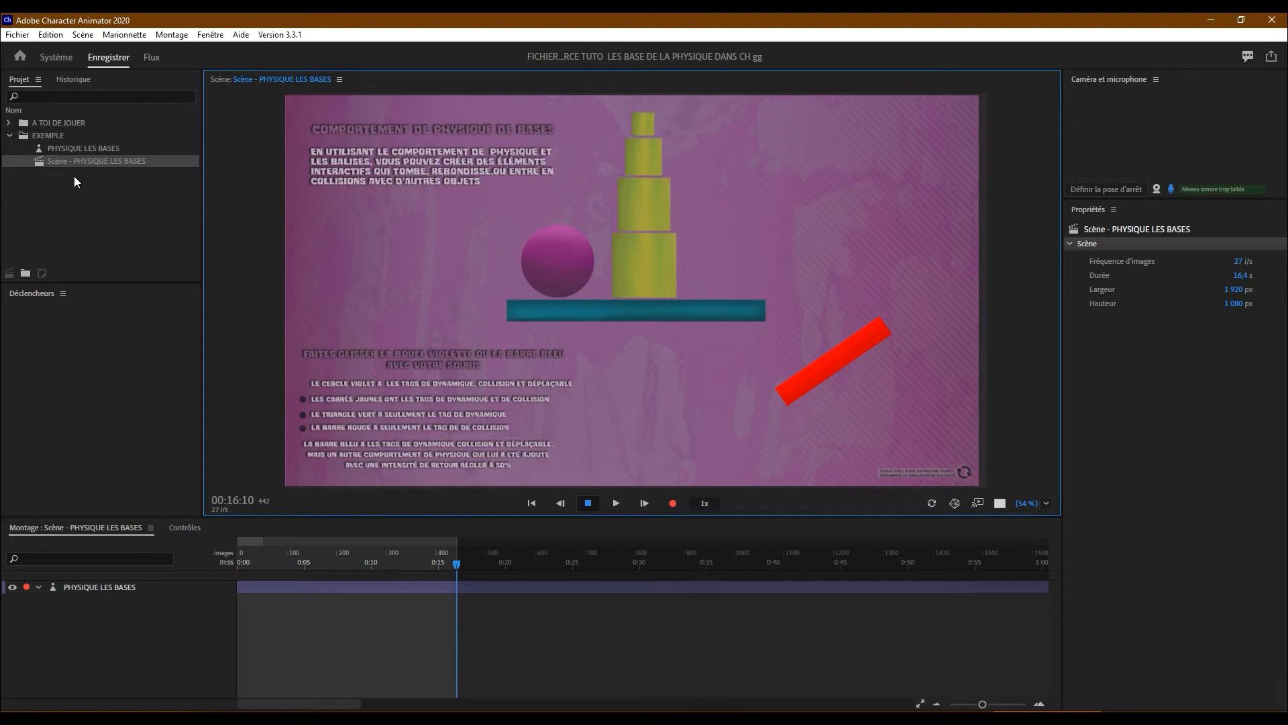
# - Expand the A TOI DE JOUER project folder and open Scène - A TOI DE JOUER
pyautogui.click(10, 128)
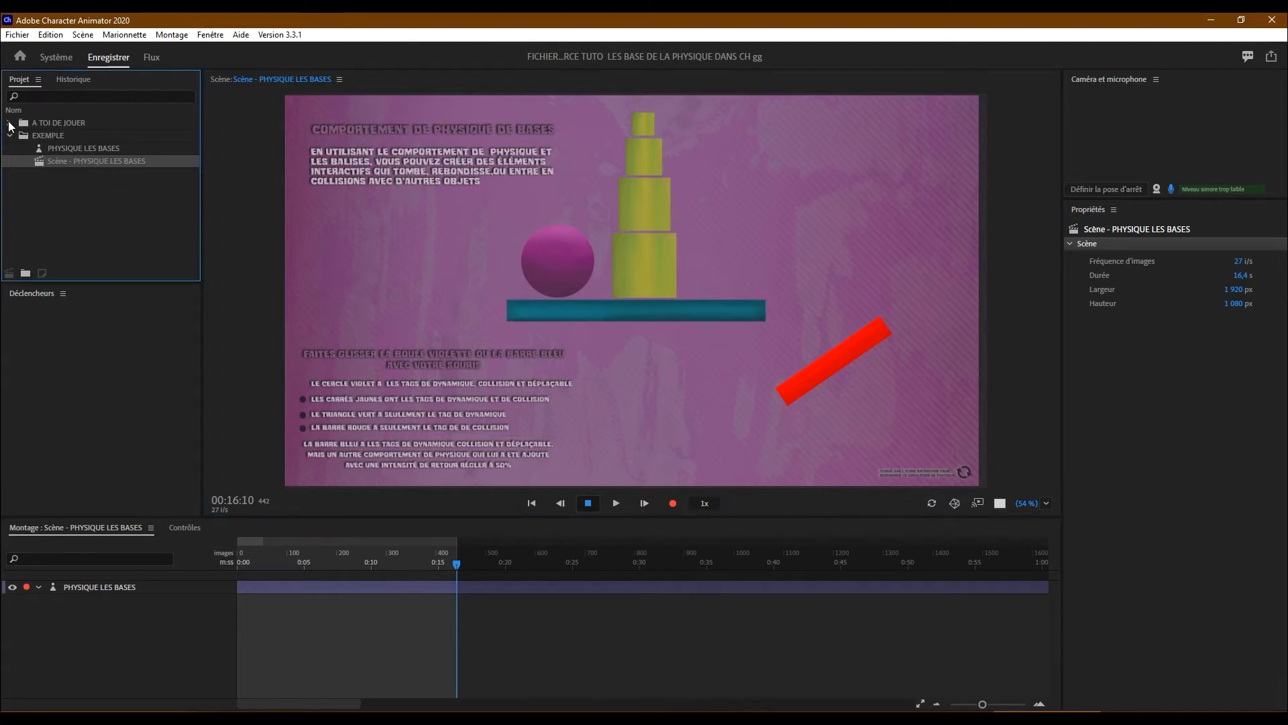
pyautogui.click(10, 123)
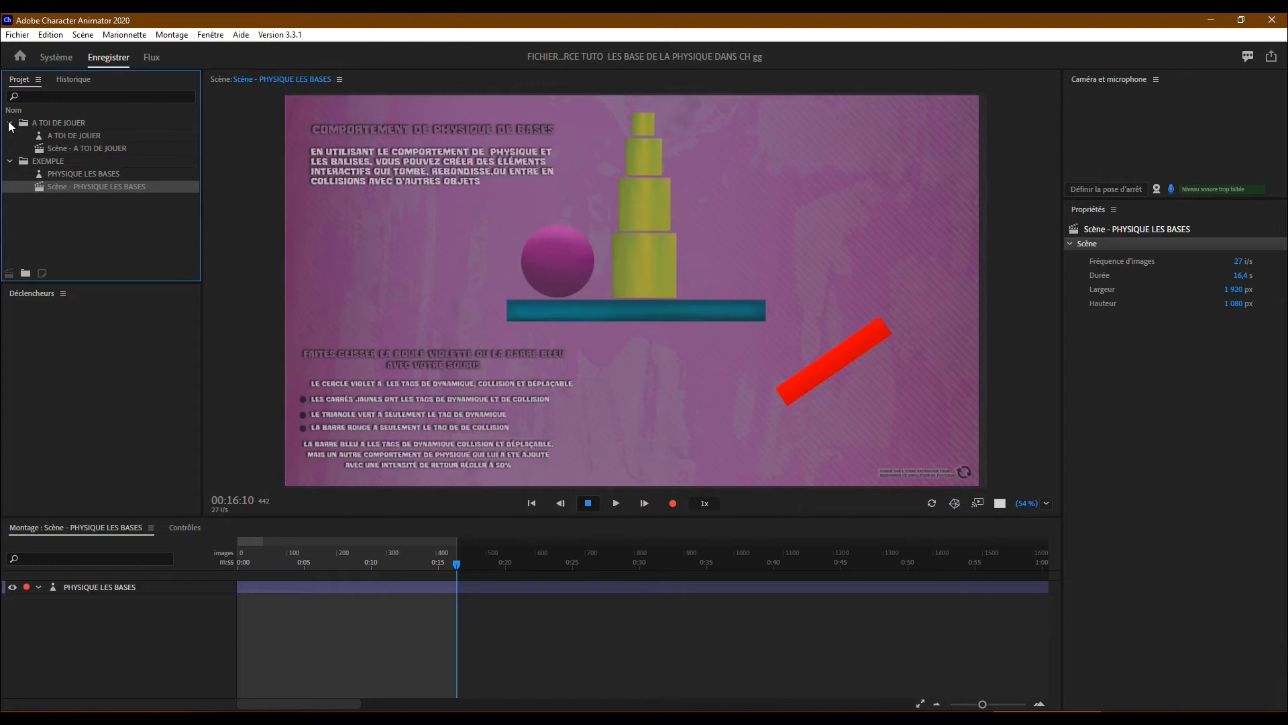
pyautogui.click(40, 150)
pyautogui.doubleClick(39, 150)
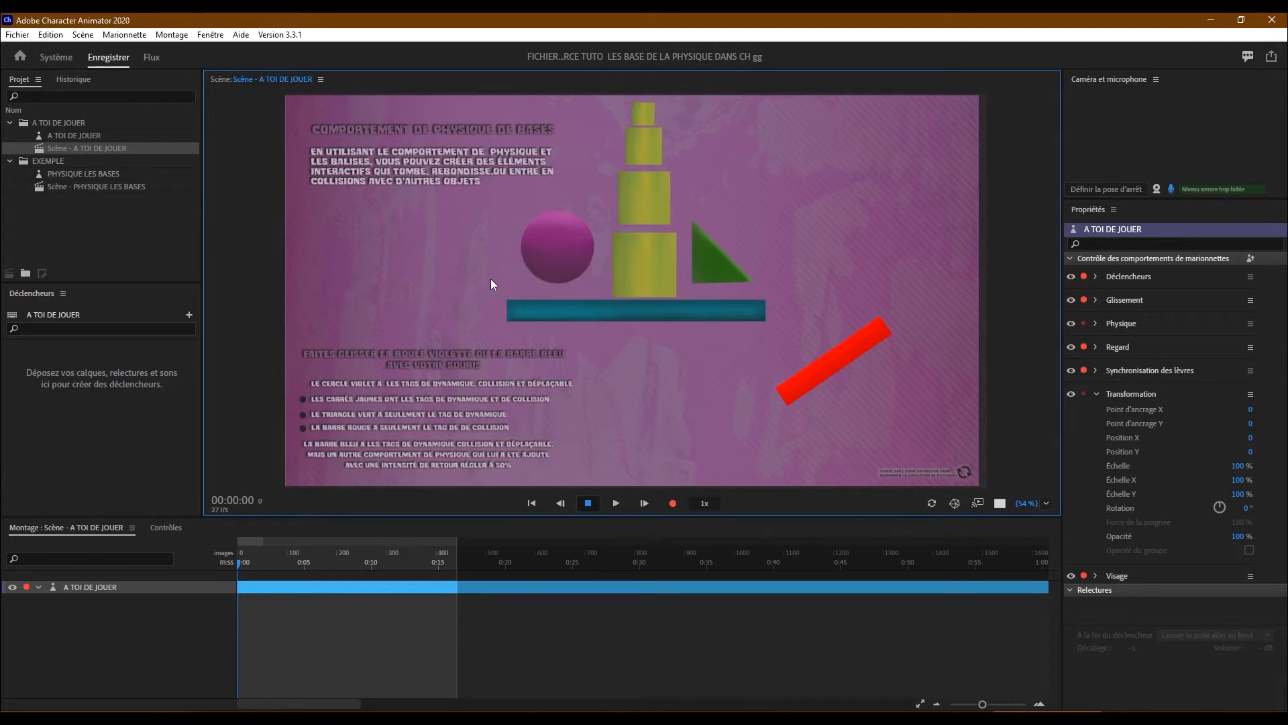
# - Open the A TOI DE JOUER puppet for rigging and expand the Physique behavior settings of the whole puppet
pyautogui.click(45, 134)
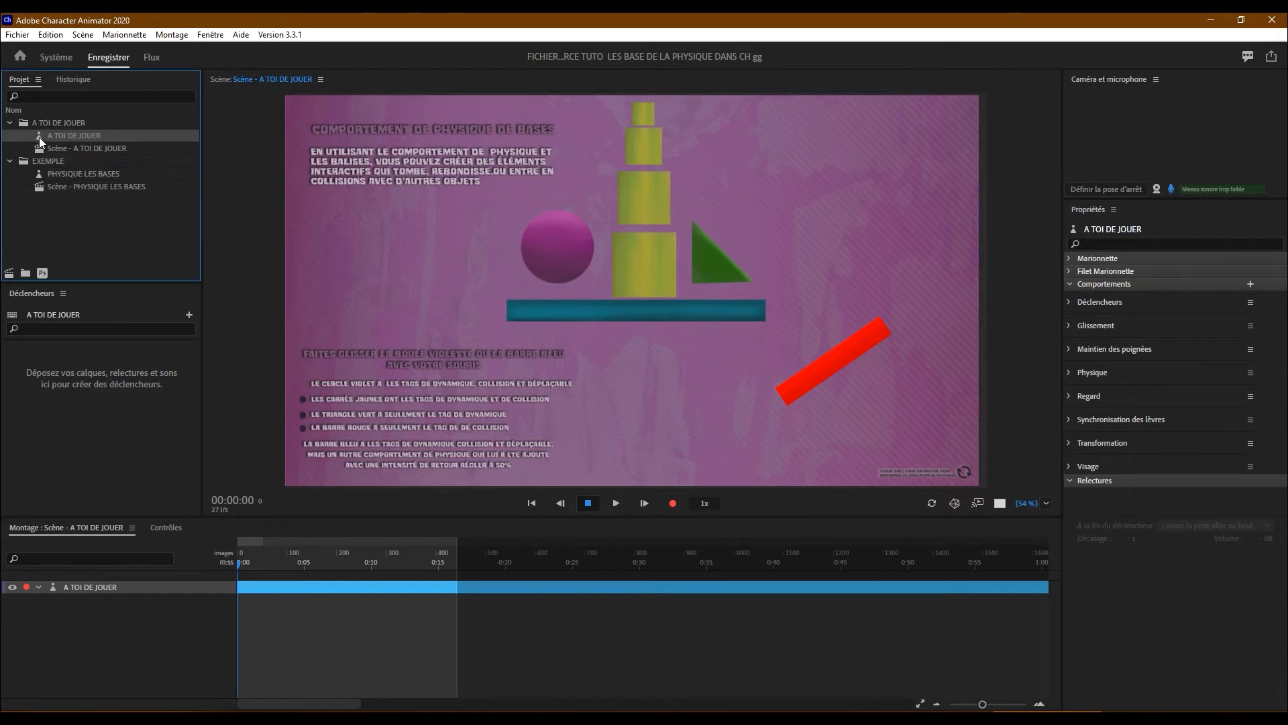
pyautogui.doubleClick(39, 137)
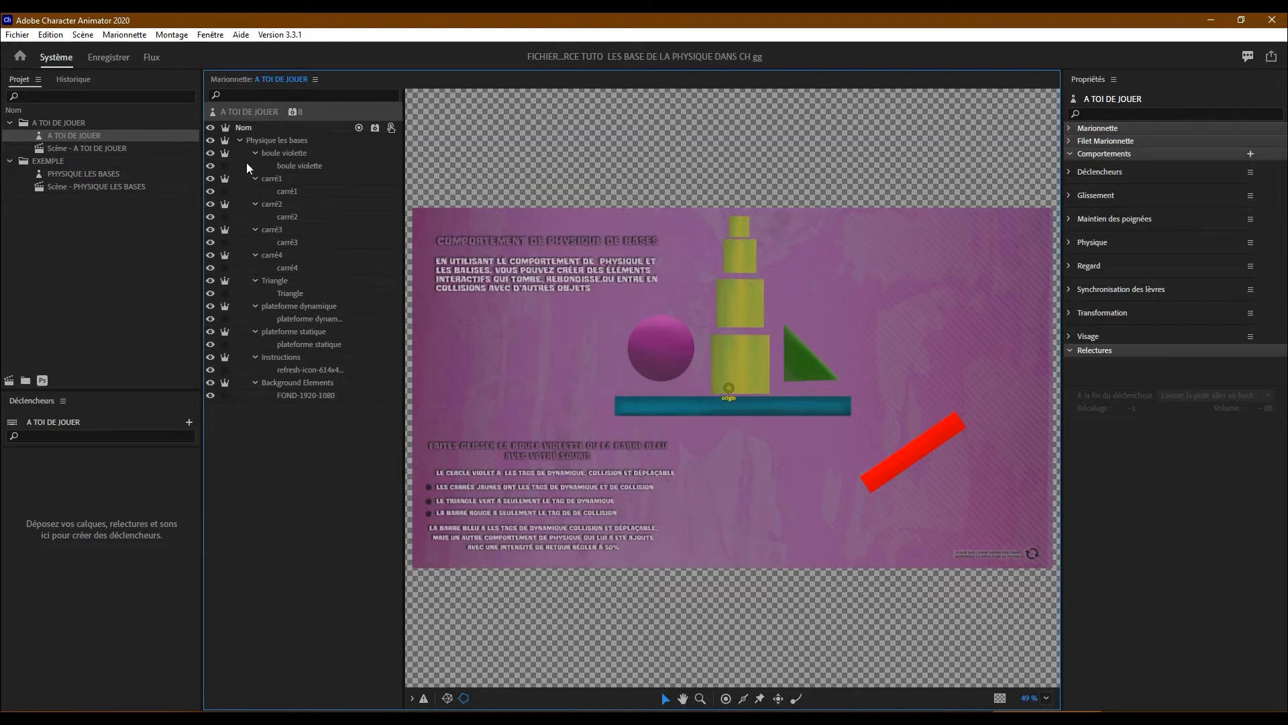
pyautogui.click(274, 156)
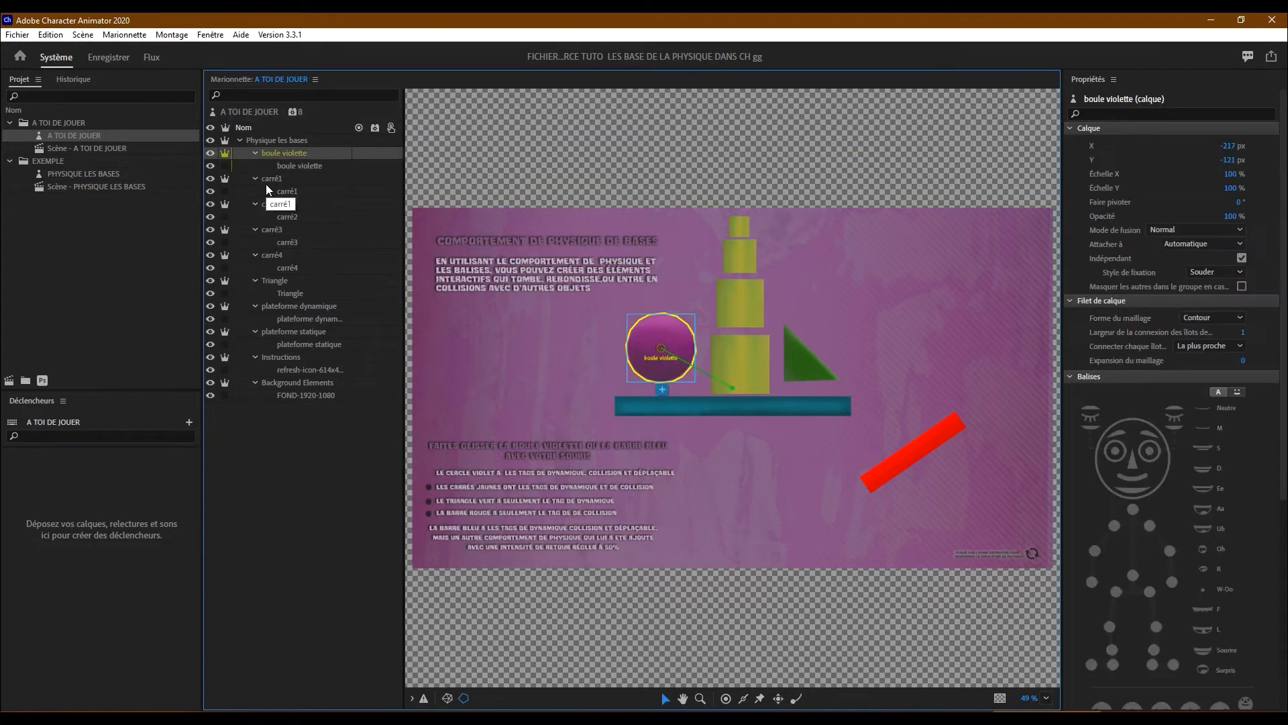
pyautogui.click(276, 179)
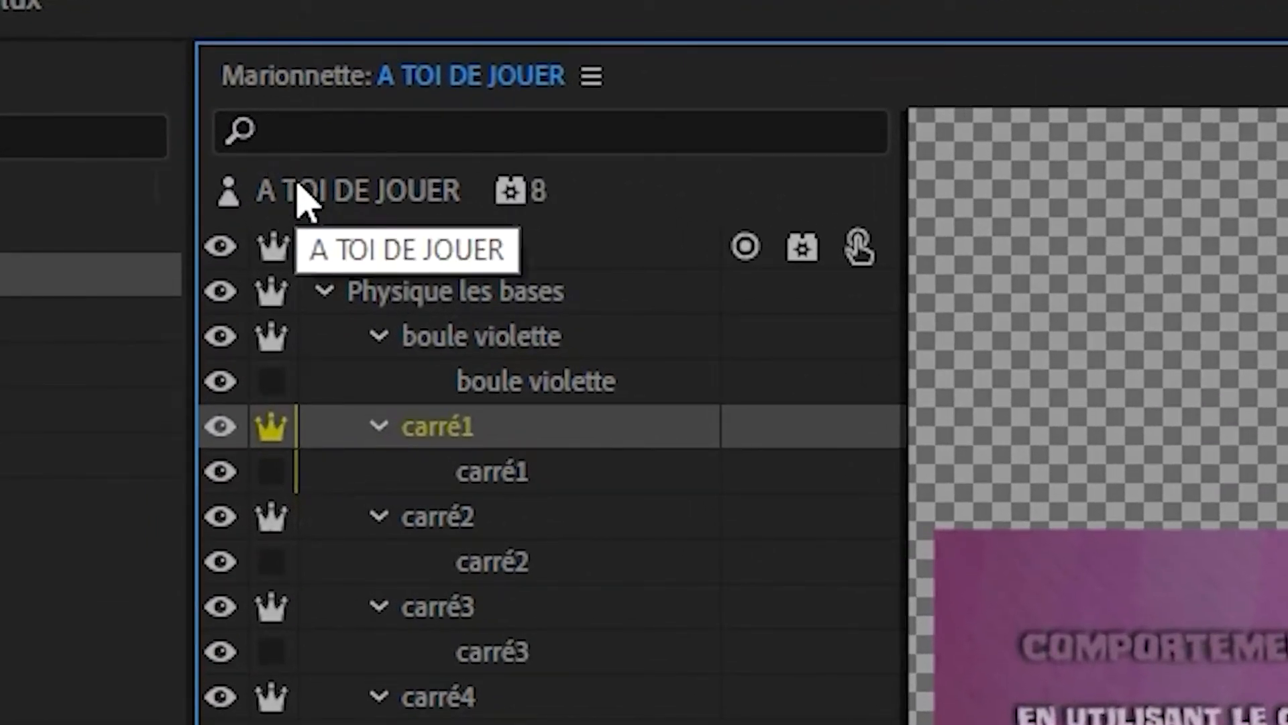
pyautogui.click(300, 198)
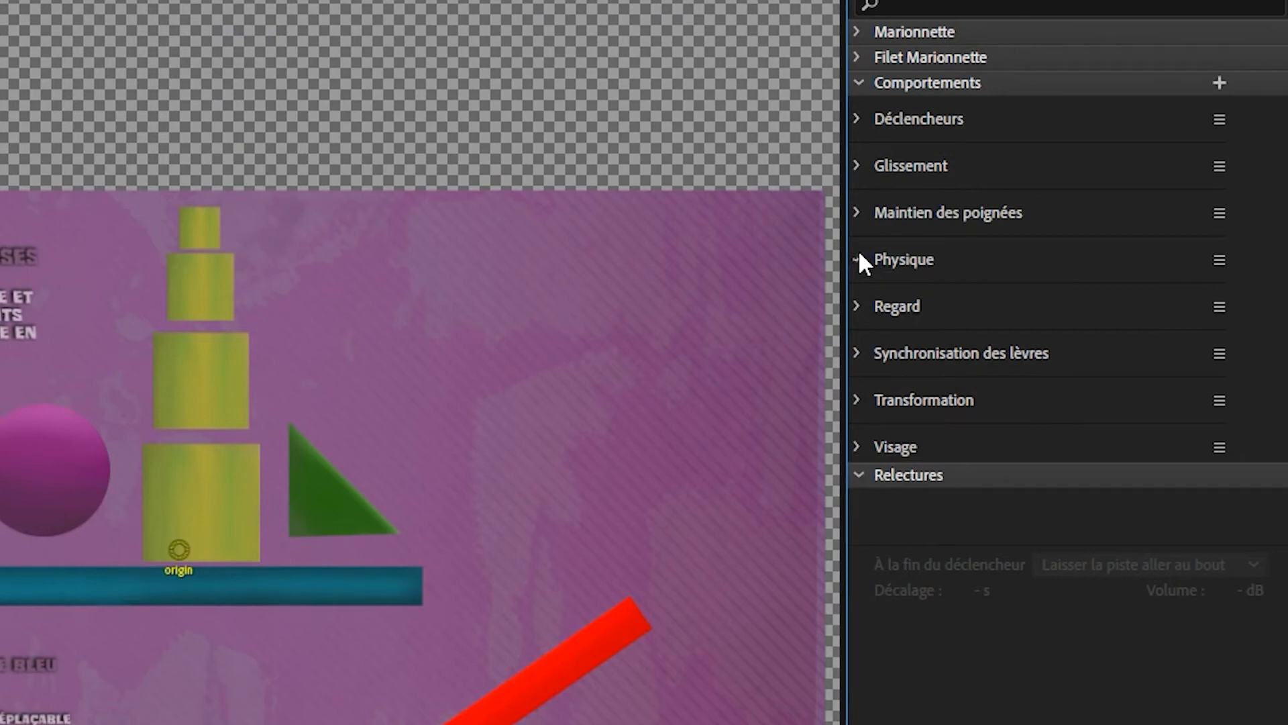
pyautogui.click(862, 255)
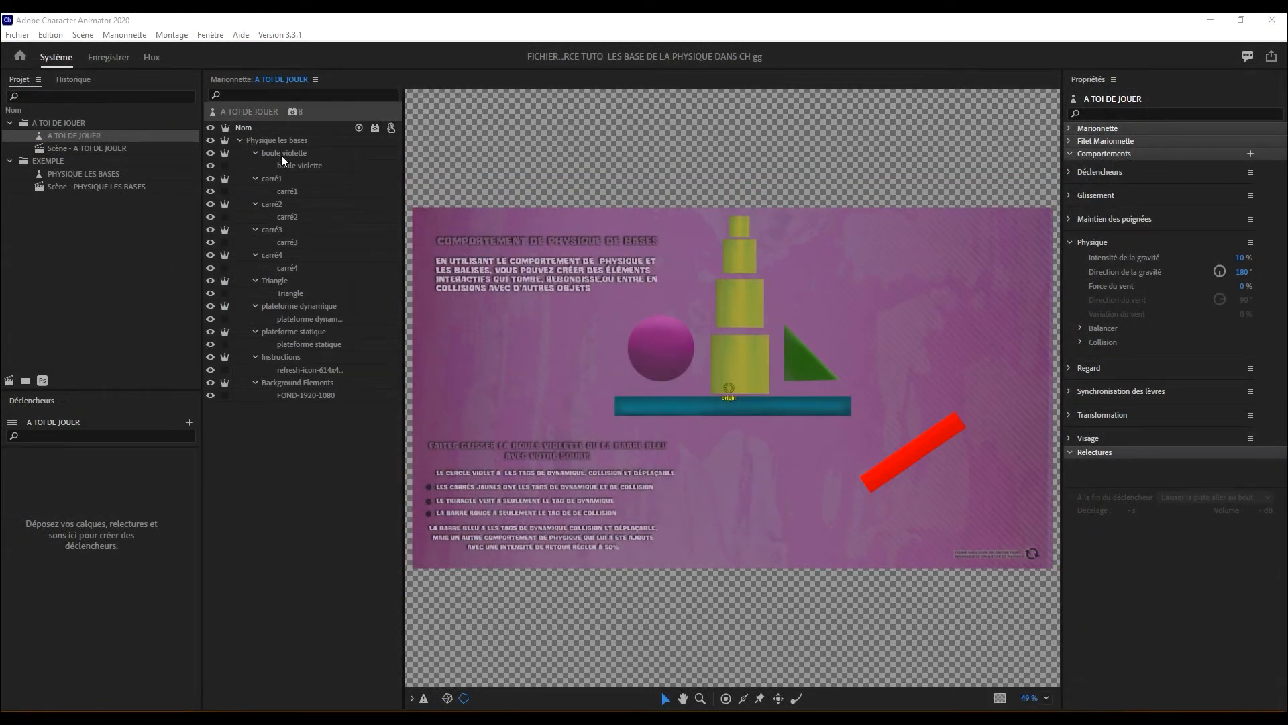
# - Apply the Dynamique and Collision physics tags to the boule violette layer group
pyautogui.click(281, 155)
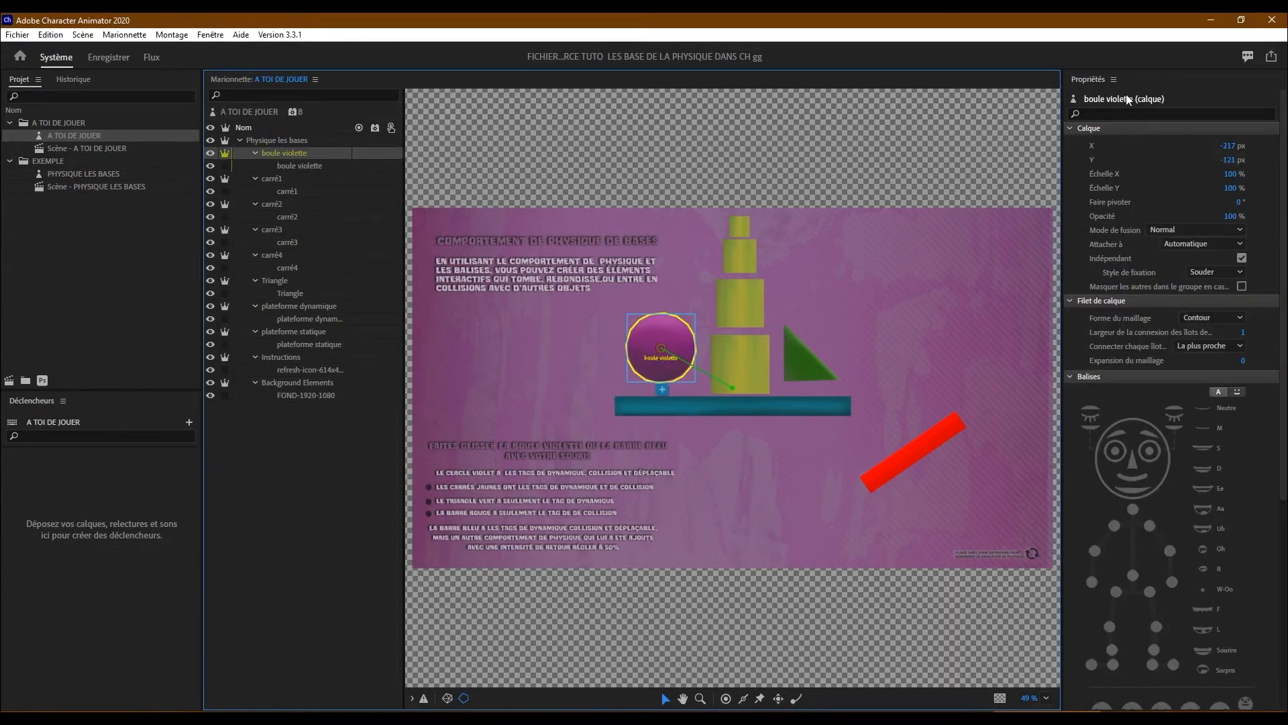
pyautogui.scroll(-5, 1151, 369)
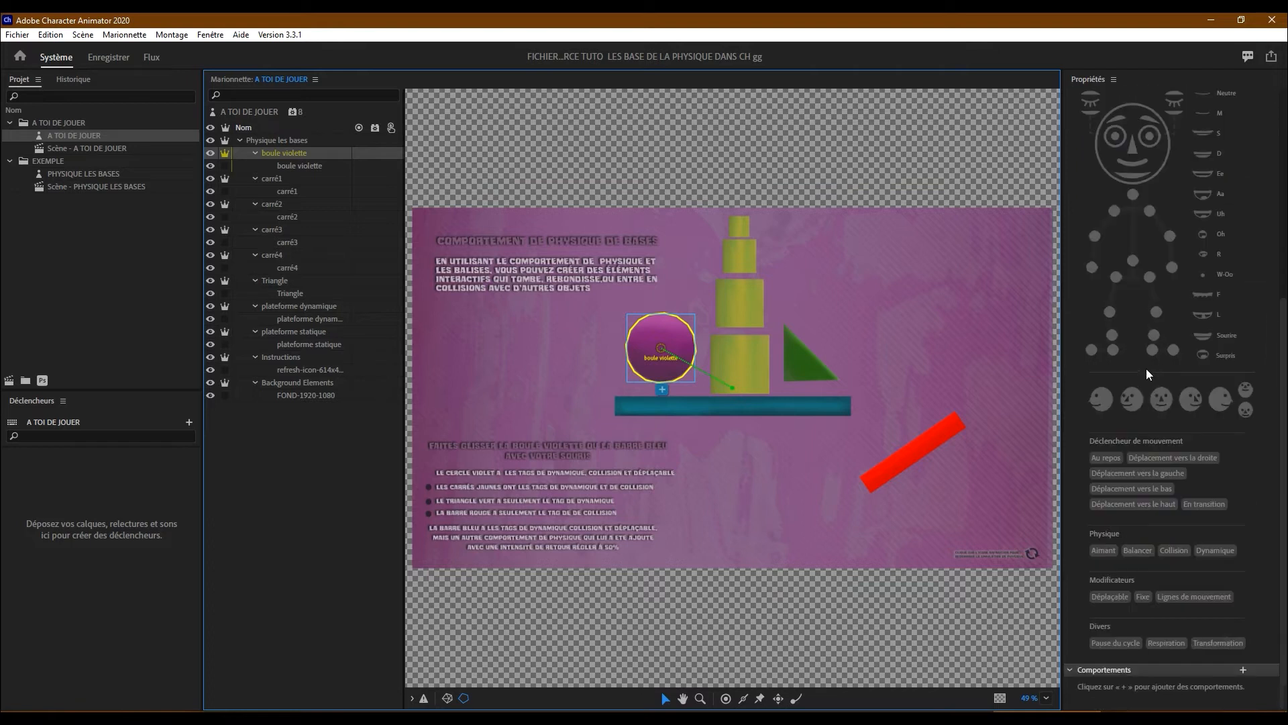
pyautogui.click(1207, 552)
pyautogui.click(1173, 551)
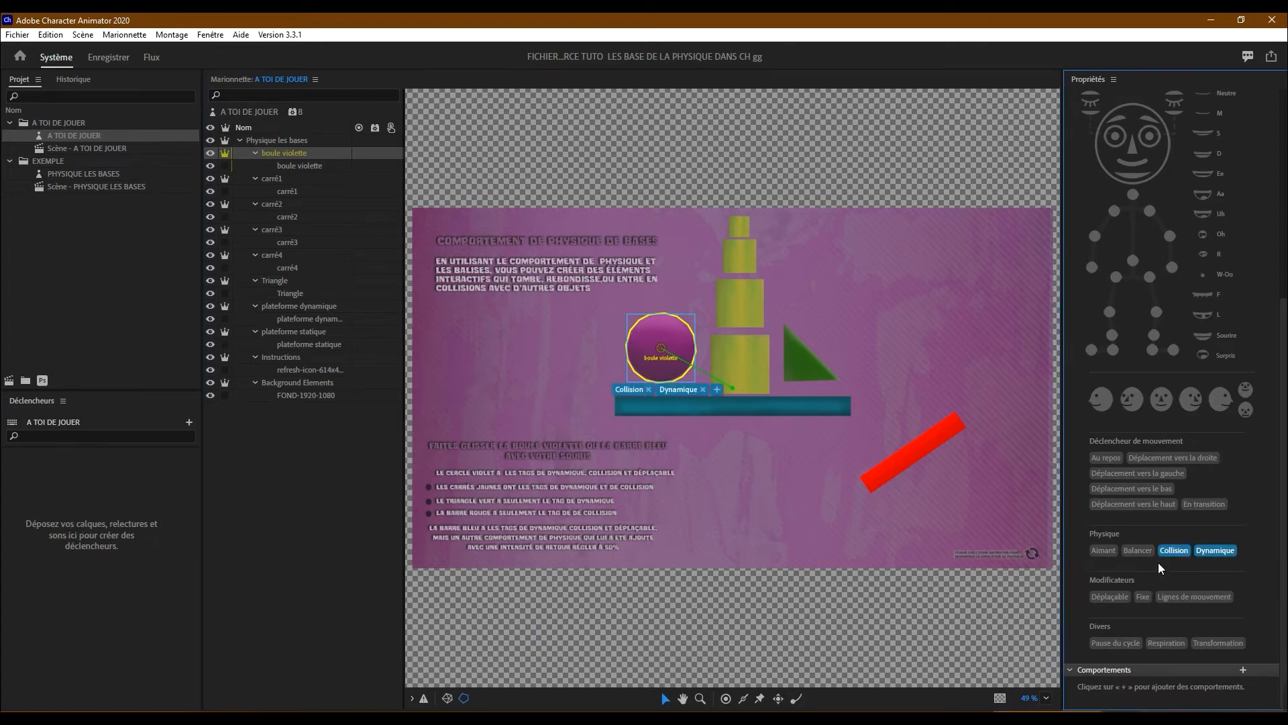
# - Check the attach style (Style de fixation) options of the boule violette layer, leaving Disponible selected
pyautogui.scroll(5, 1158, 503)
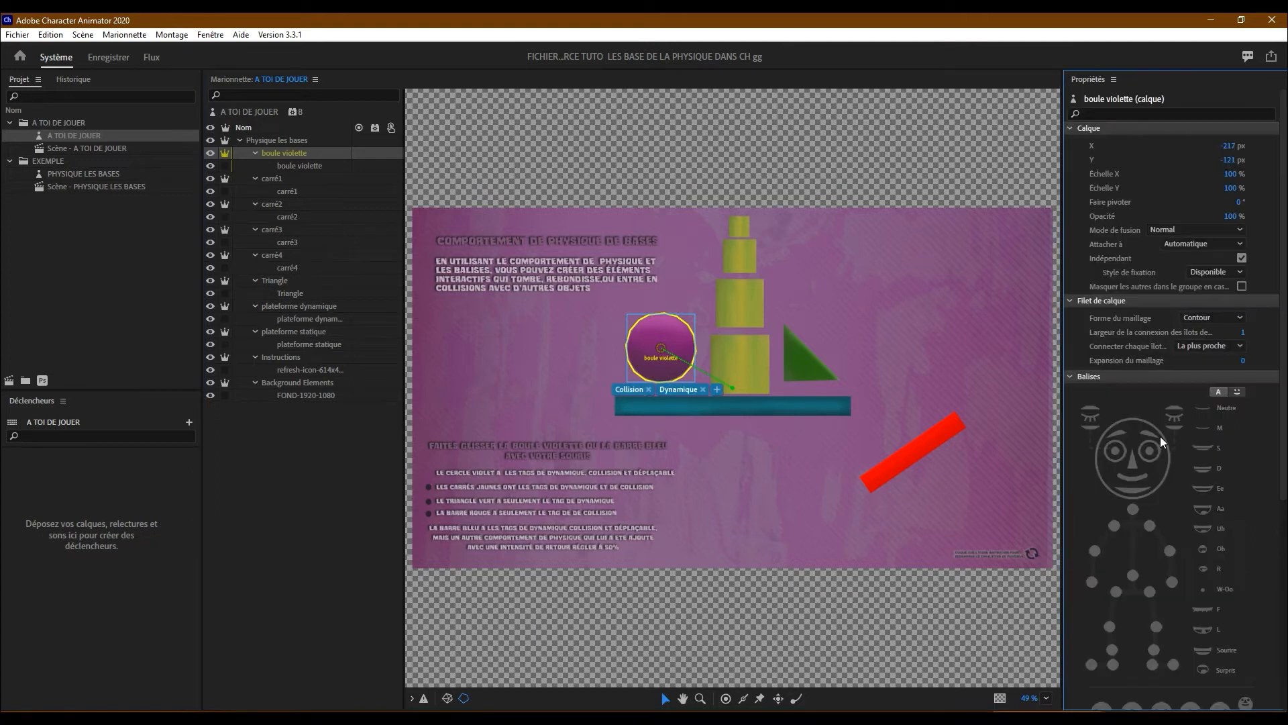
pyautogui.click(1201, 275)
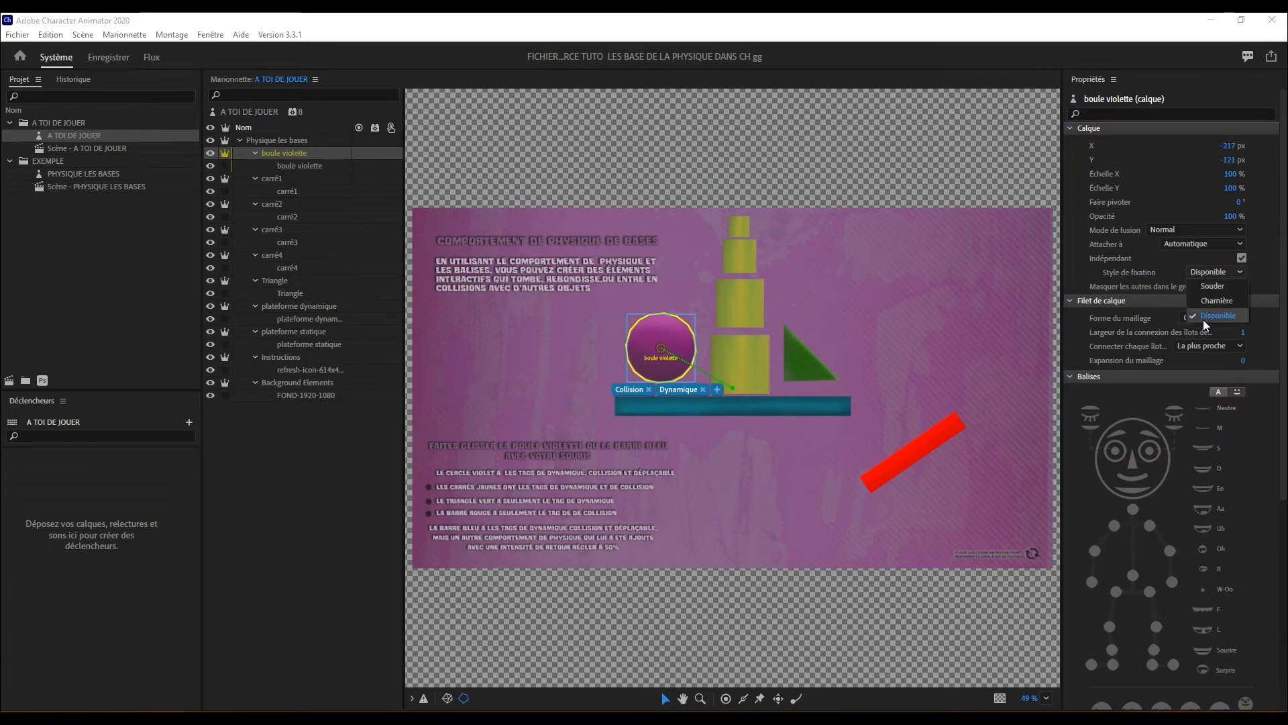
pyautogui.click(1235, 269)
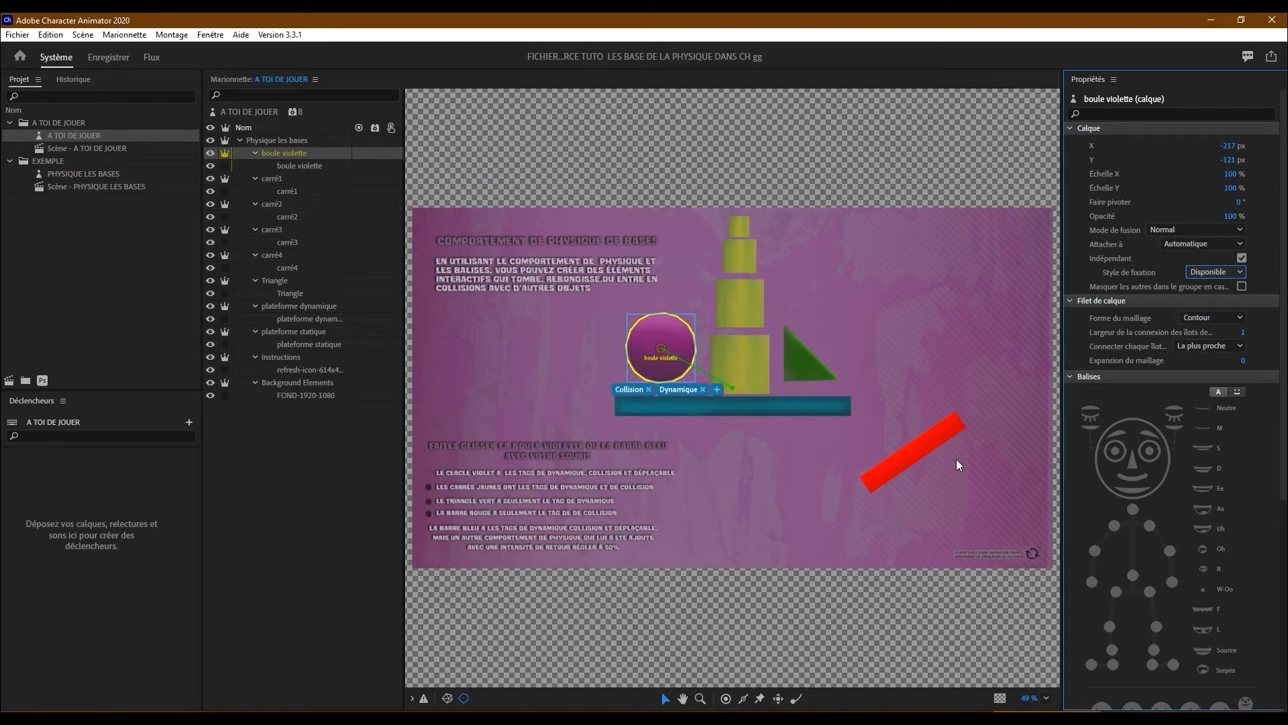
# - Toggle the Collision tag of the boule violette layer off and back on, and add the Déplaçable modifier tag
pyautogui.scroll(-5, 1102, 388)
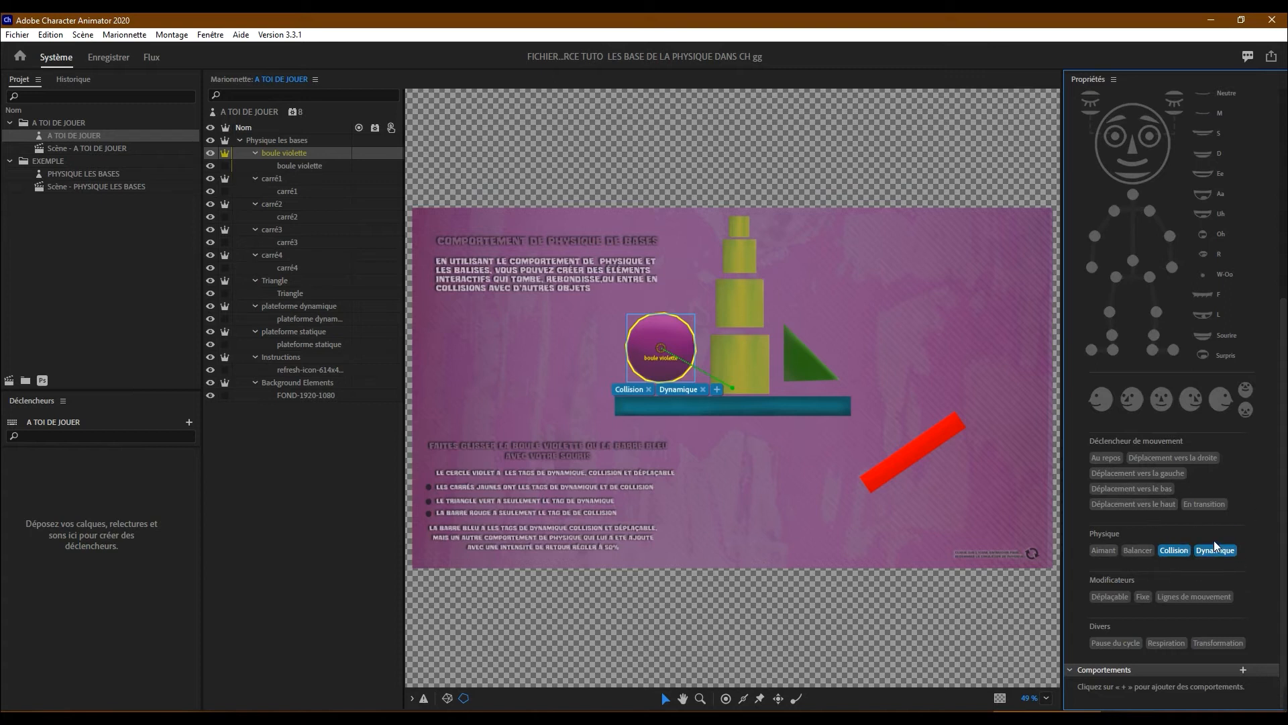
pyautogui.click(1165, 550)
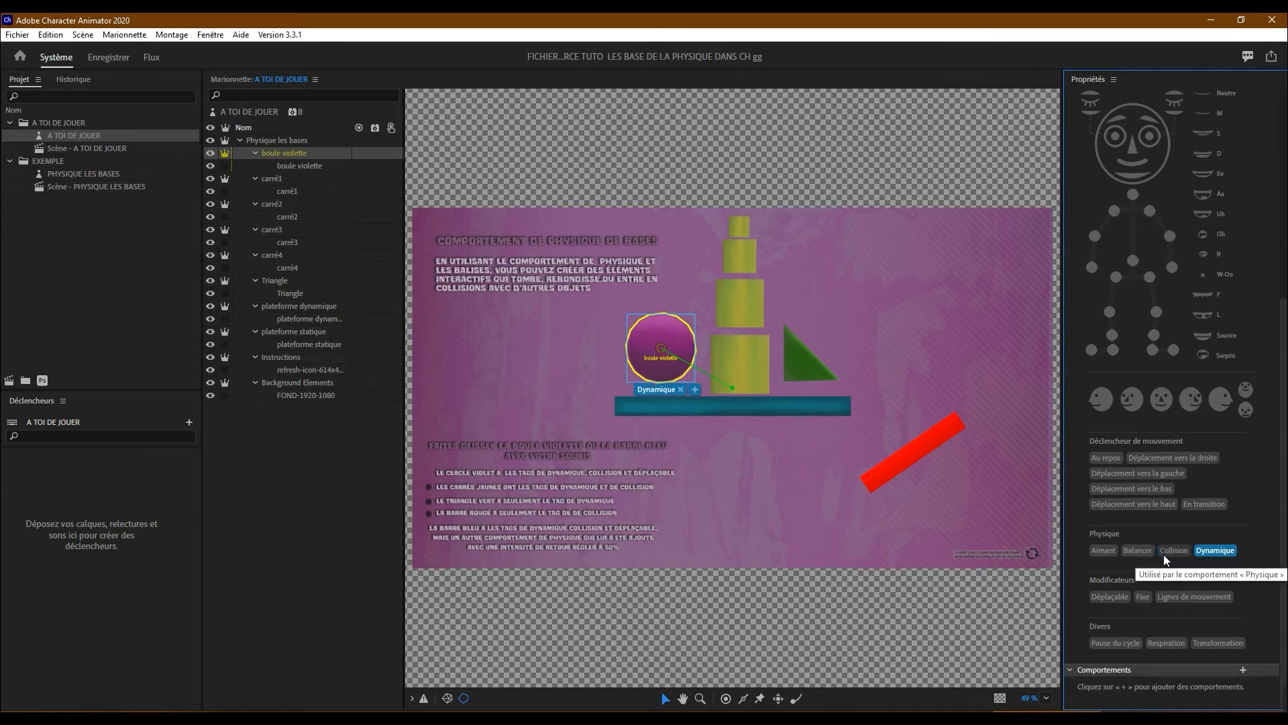
pyautogui.click(1171, 549)
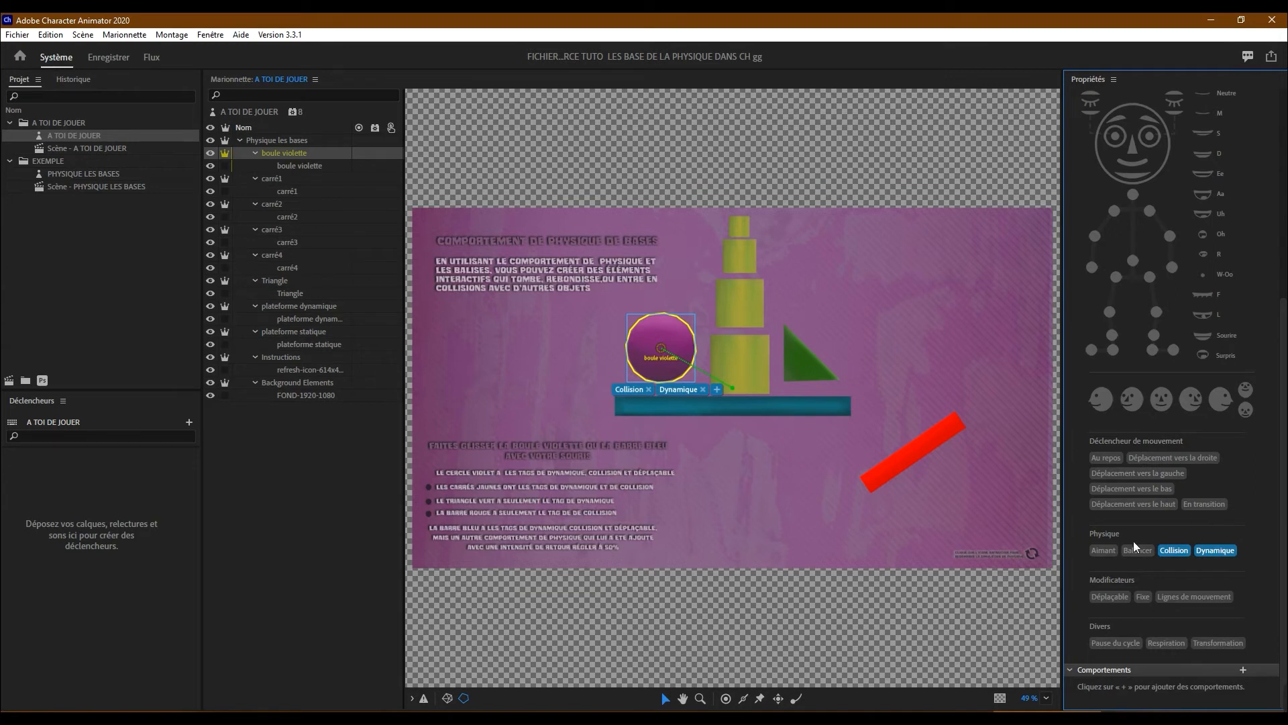
pyautogui.click(1108, 597)
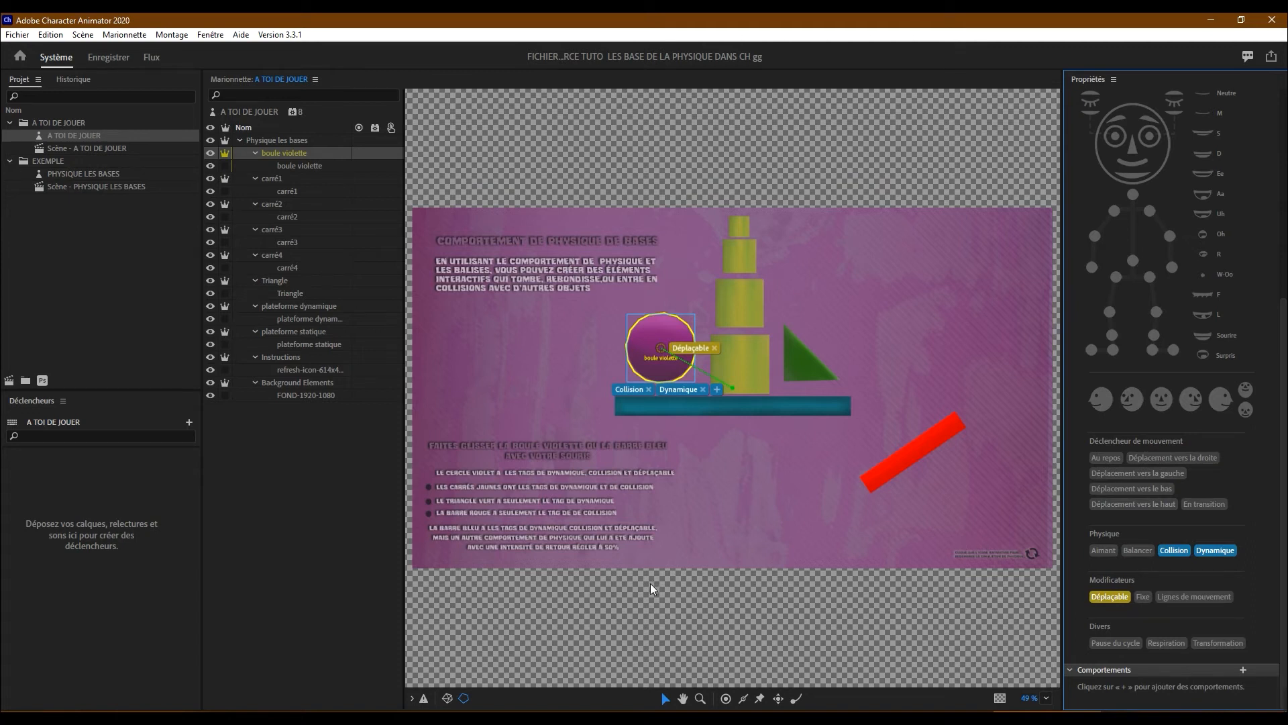
# - Switch to the recording workspace and test moving the purple ball around the scene
pyautogui.click(115, 58)
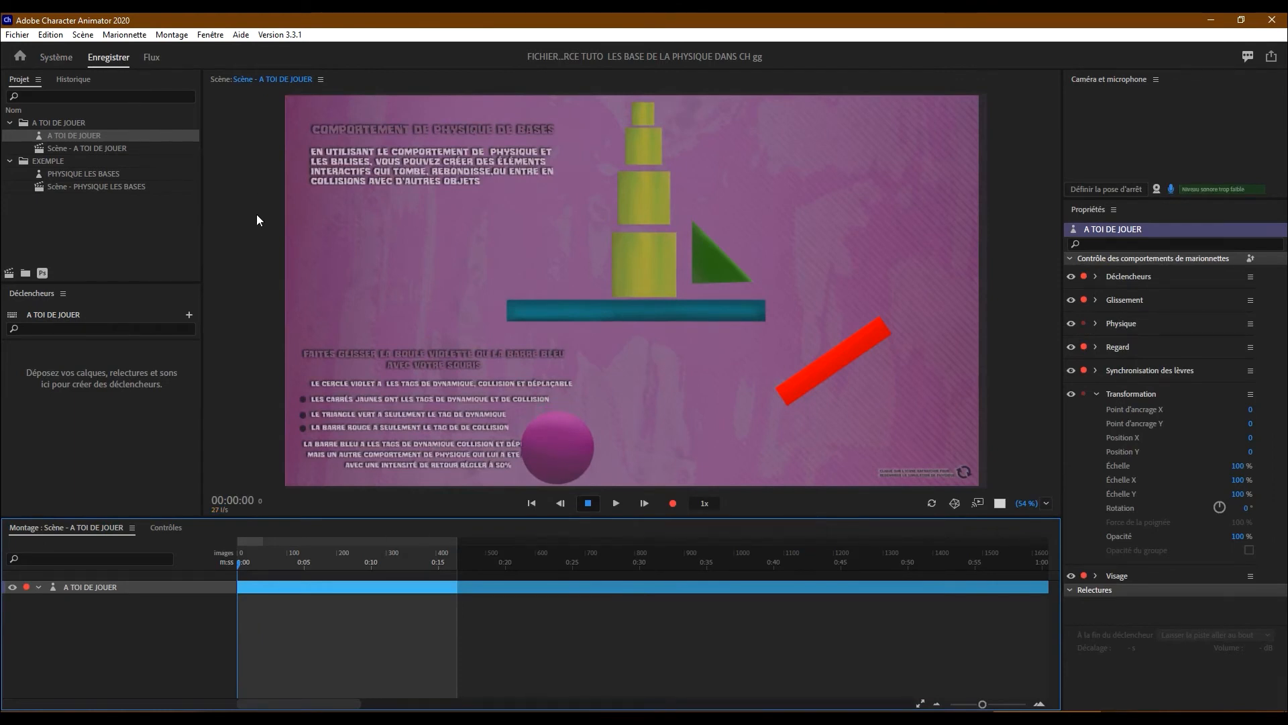
pyautogui.moveTo(577, 456); pyautogui.dragTo(413, 312)
pyautogui.moveTo(504, 382); pyautogui.dragTo(515, 339)
pyautogui.moveTo(510, 455); pyautogui.dragTo(442, 370)
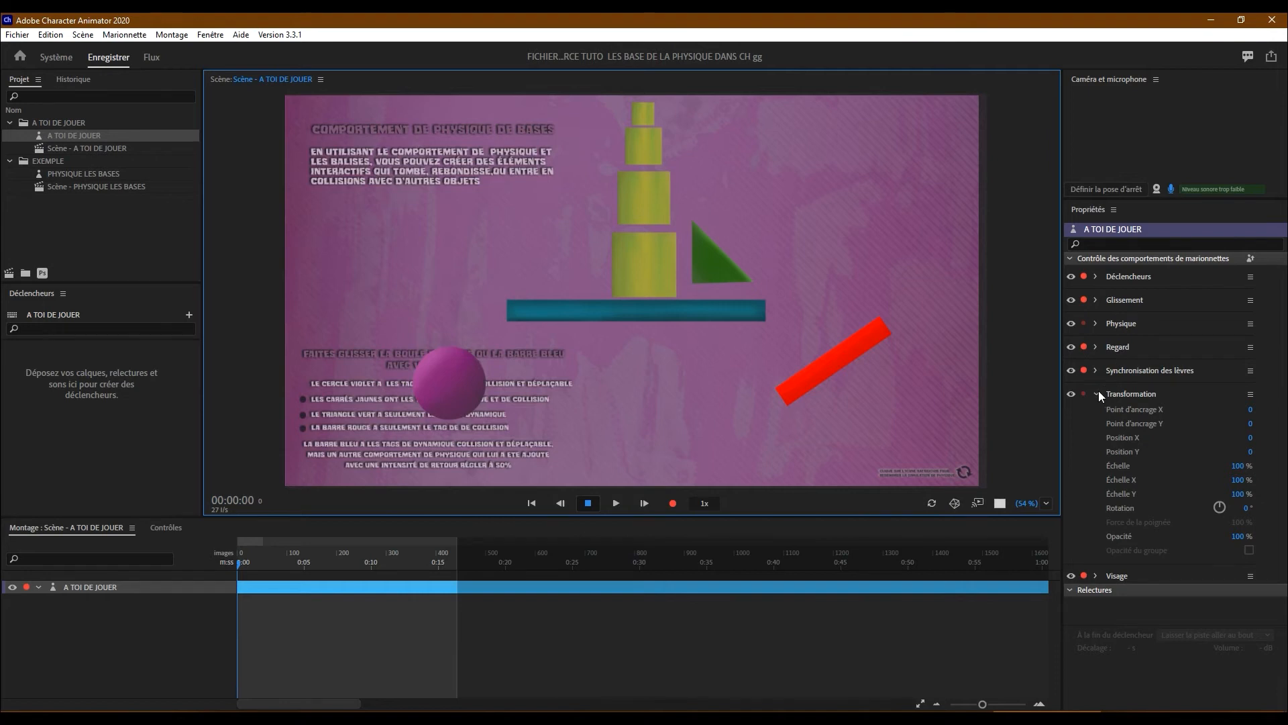
# - In the puppet's Glissement behavior, set the after-move action to Retour au repos with a return delay of 0 s
pyautogui.click(1096, 301)
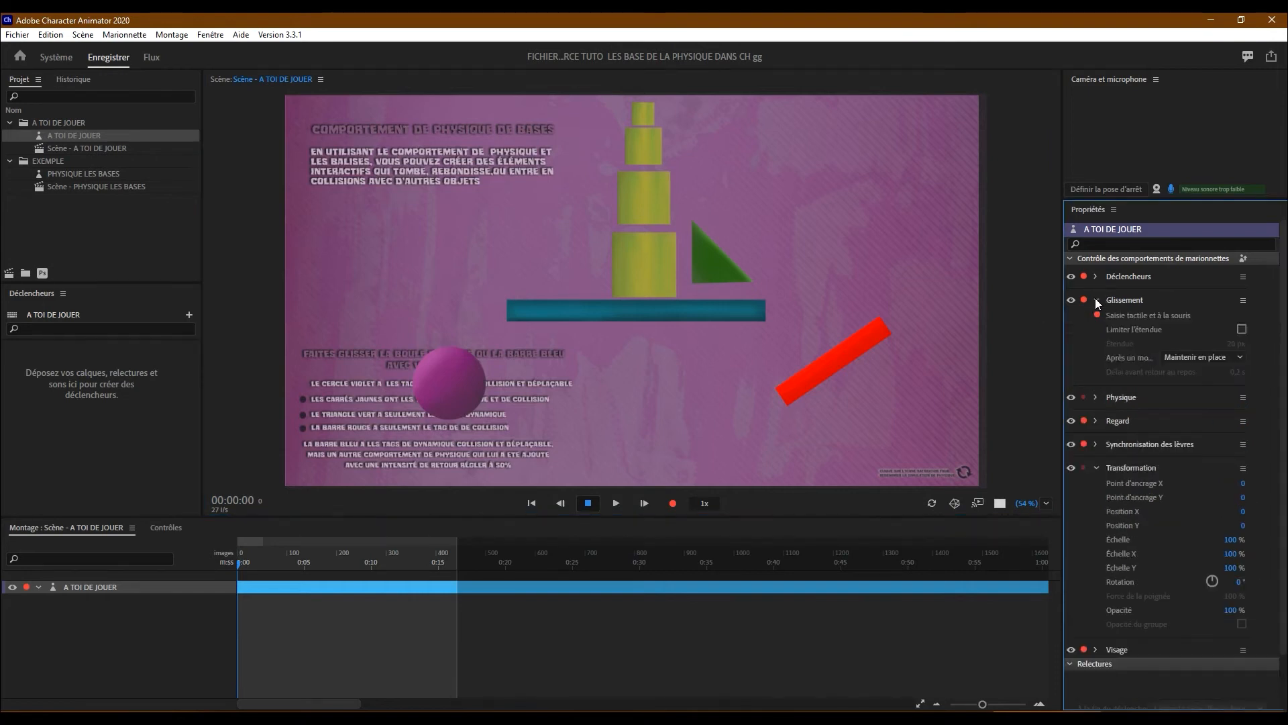
pyautogui.click(1229, 361)
pyautogui.click(1225, 376)
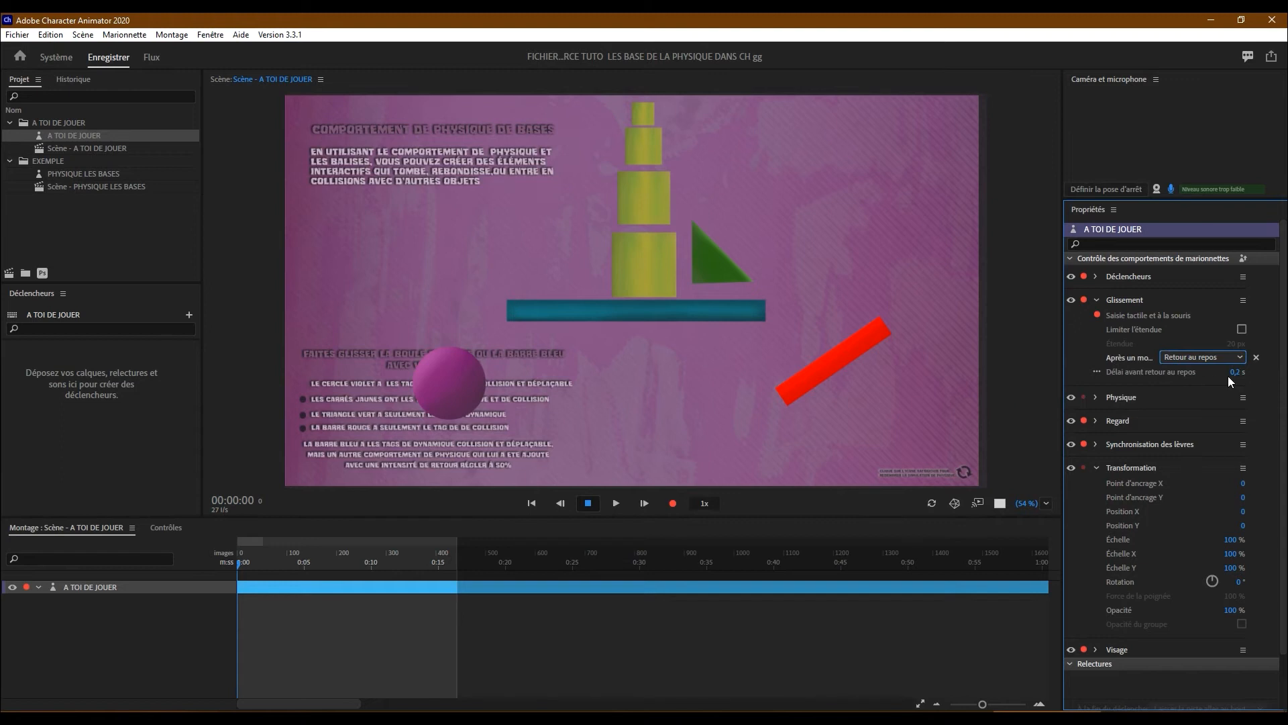
pyautogui.click(1248, 381)
pyautogui.write('0')
pyautogui.press('Return')
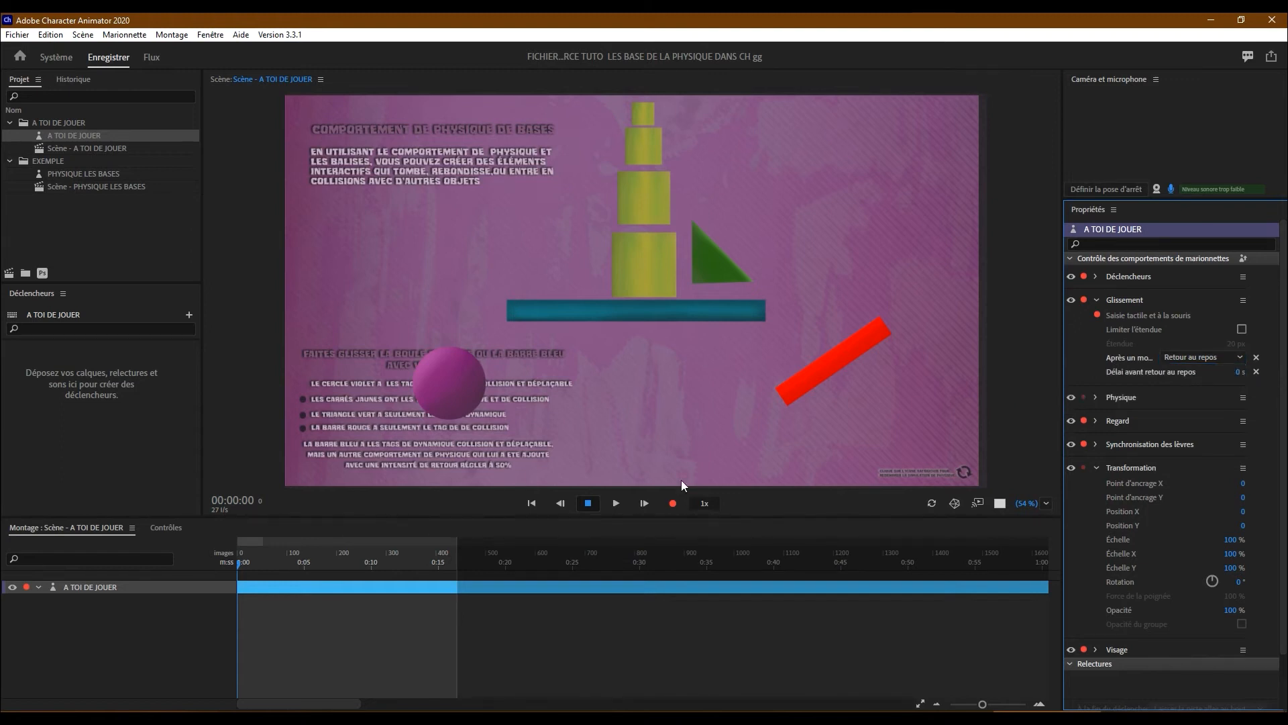
# - Refresh the scene and test throwing the purple ball repeatedly in different directions
pyautogui.click(932, 504)
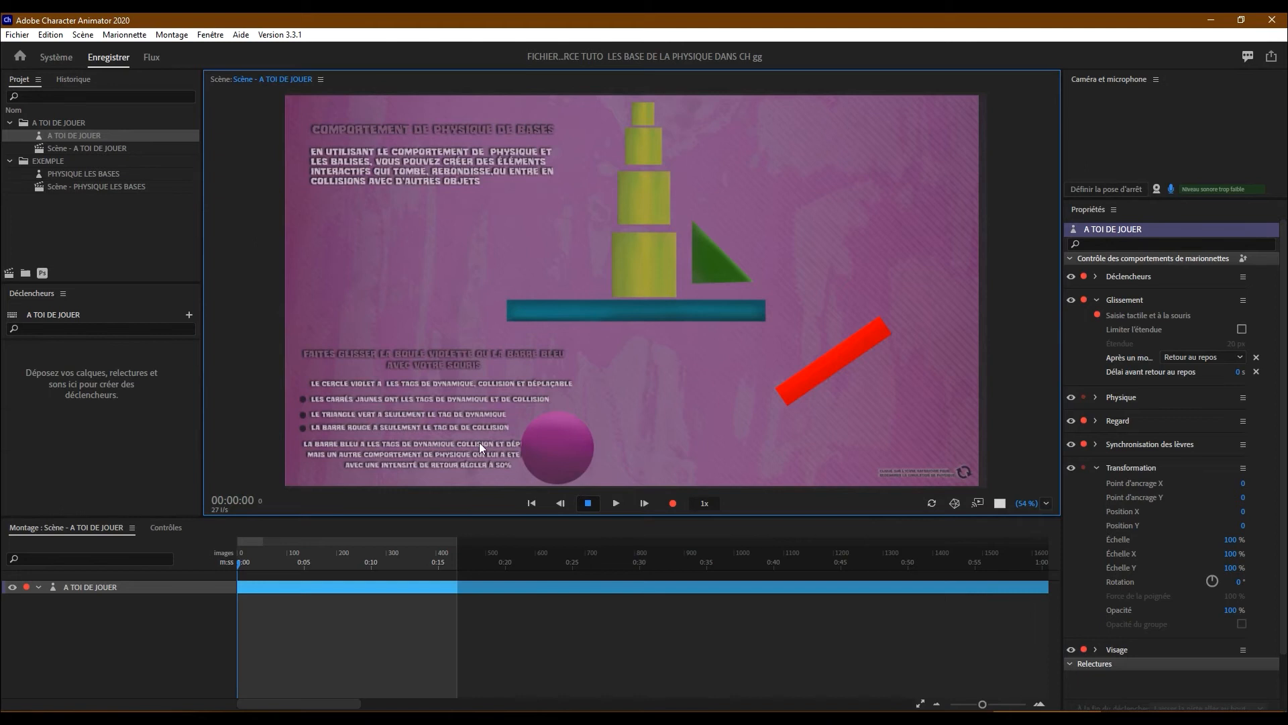
pyautogui.moveTo(526, 412); pyautogui.dragTo(469, 288)
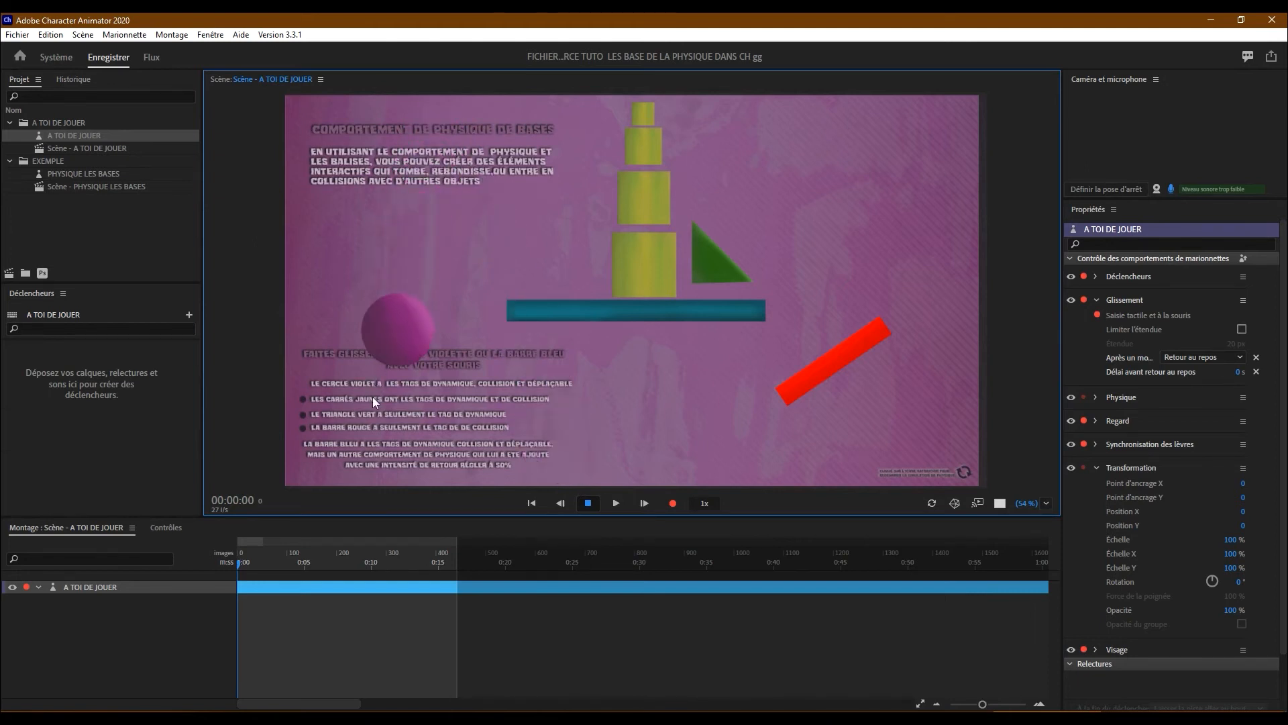
pyautogui.moveTo(356, 404); pyautogui.dragTo(755, 151)
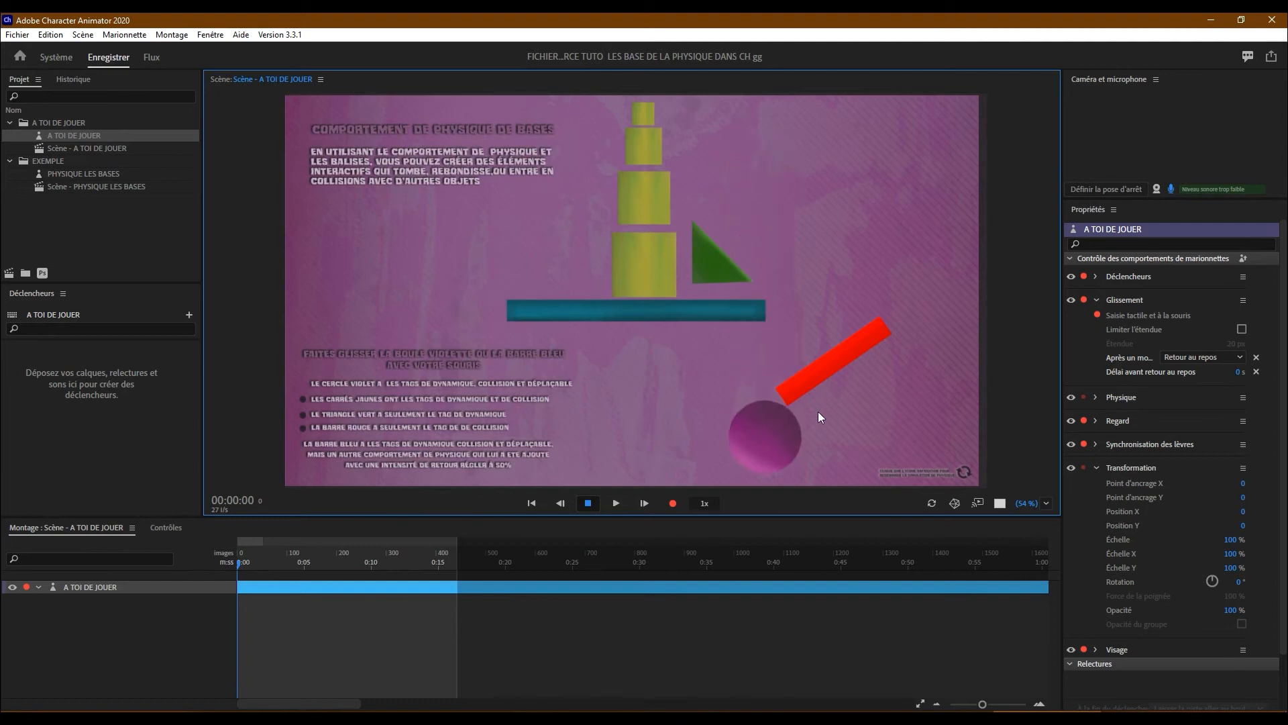
pyautogui.moveTo(734, 418); pyautogui.dragTo(430, 144)
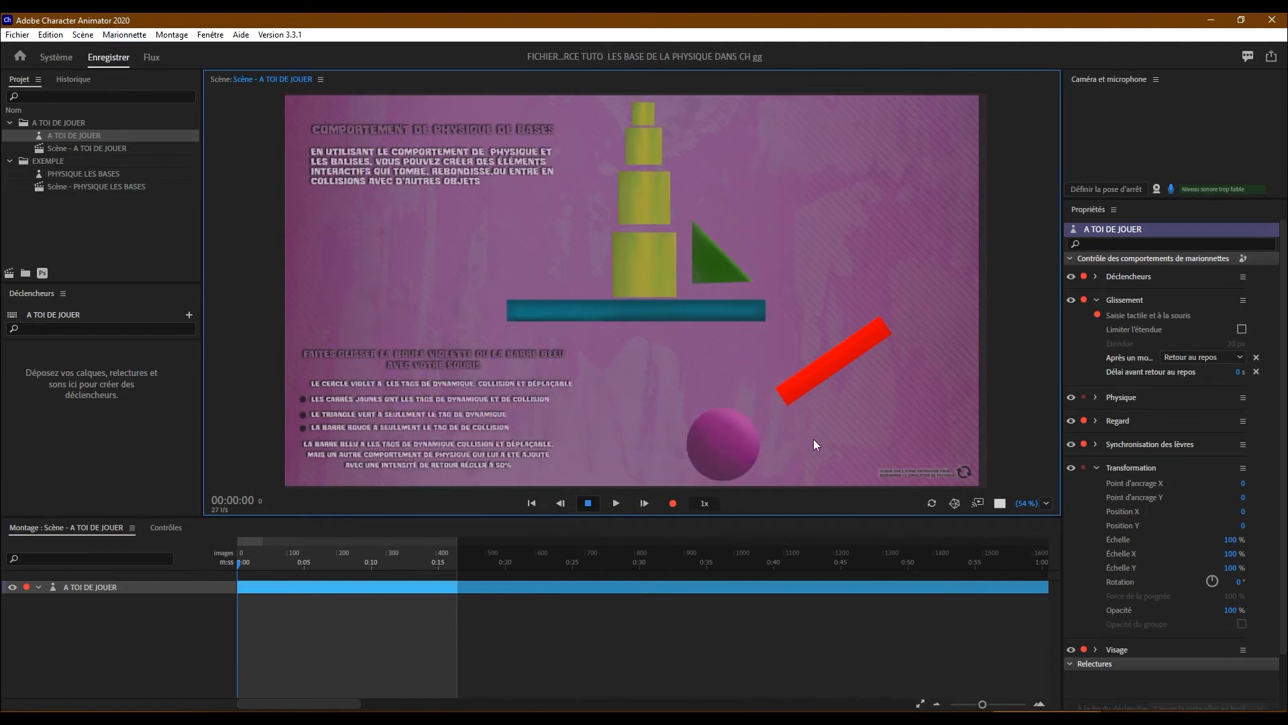
pyautogui.moveTo(913, 421); pyautogui.dragTo(753, 230)
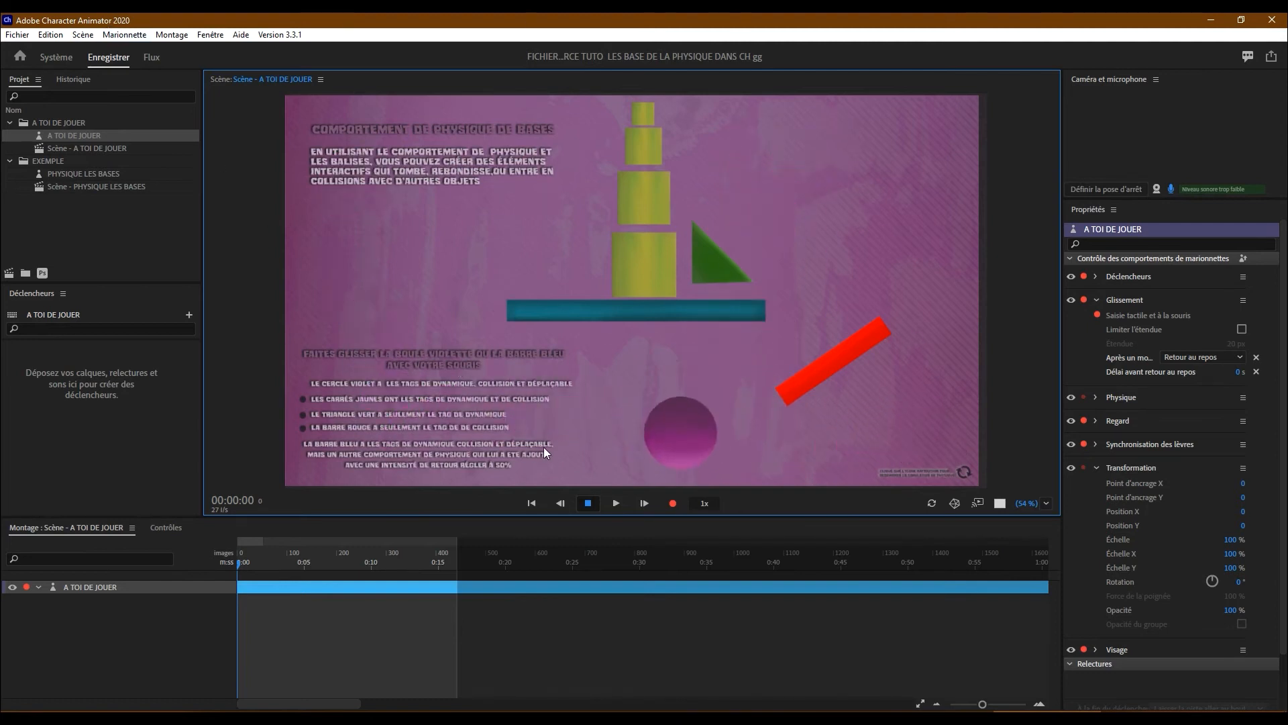
pyautogui.moveTo(683, 444); pyautogui.dragTo(349, 140)
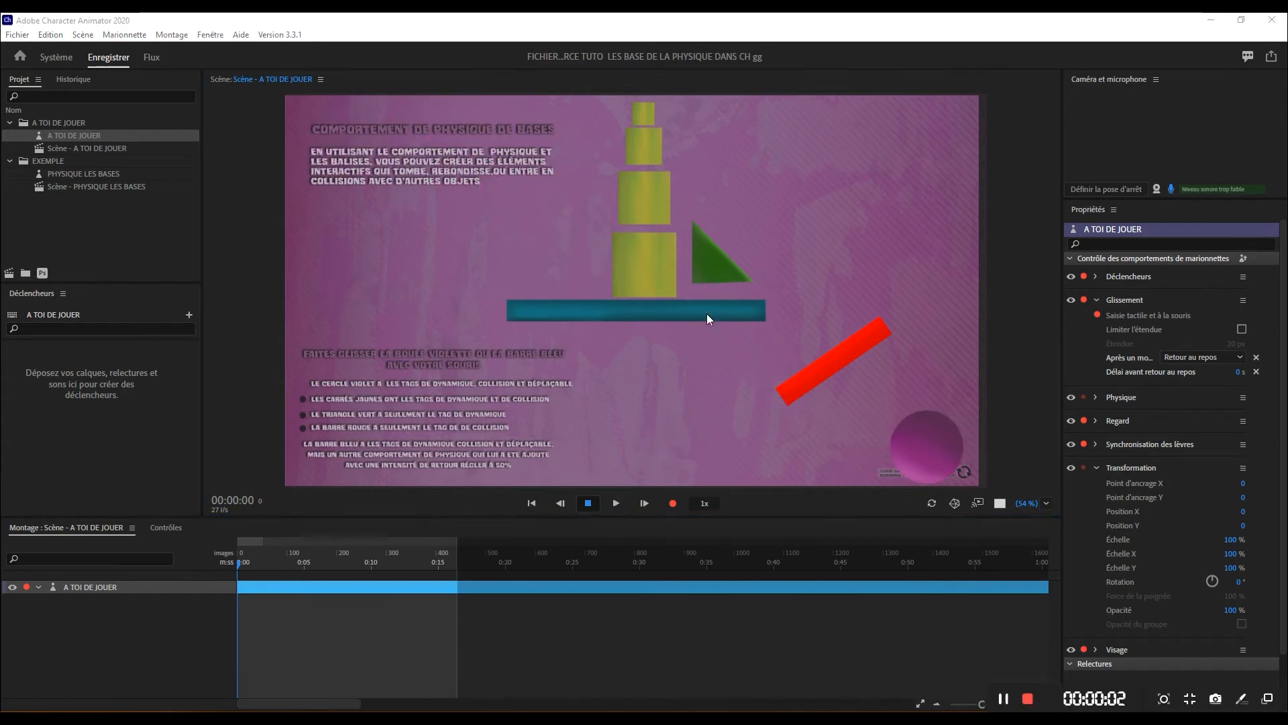
# - Return to the rigging workspace and tag the carré1 through carré4 layers as Dynamique and Collision
pyautogui.click(57, 59)
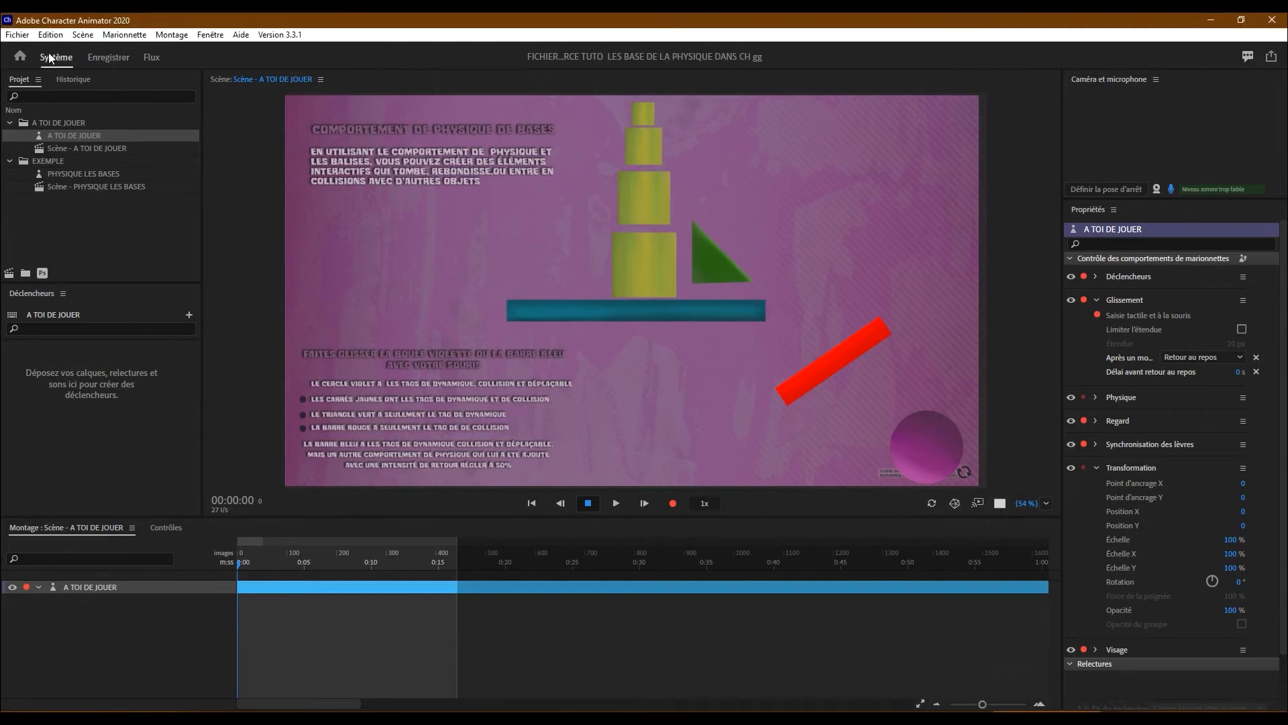
pyautogui.click(281, 179)
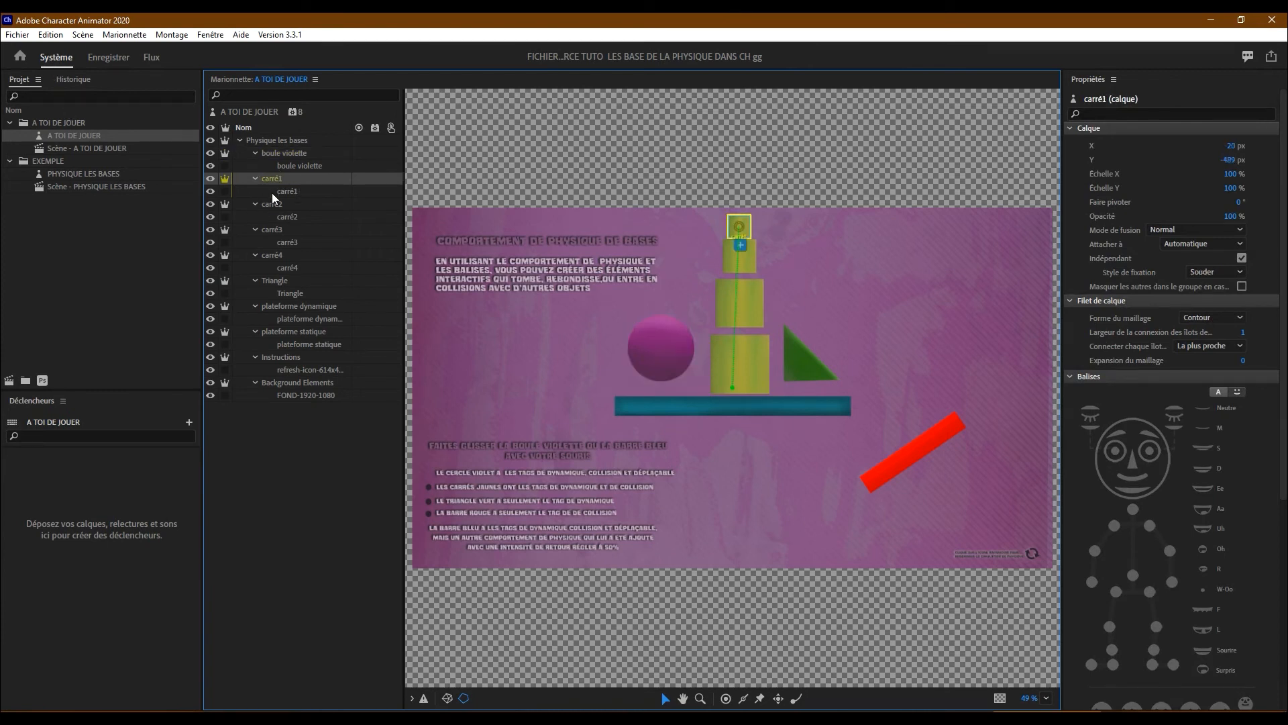
pyautogui.keyDown('shift'); pyautogui.click(273, 202); pyautogui.keyUp('shift')
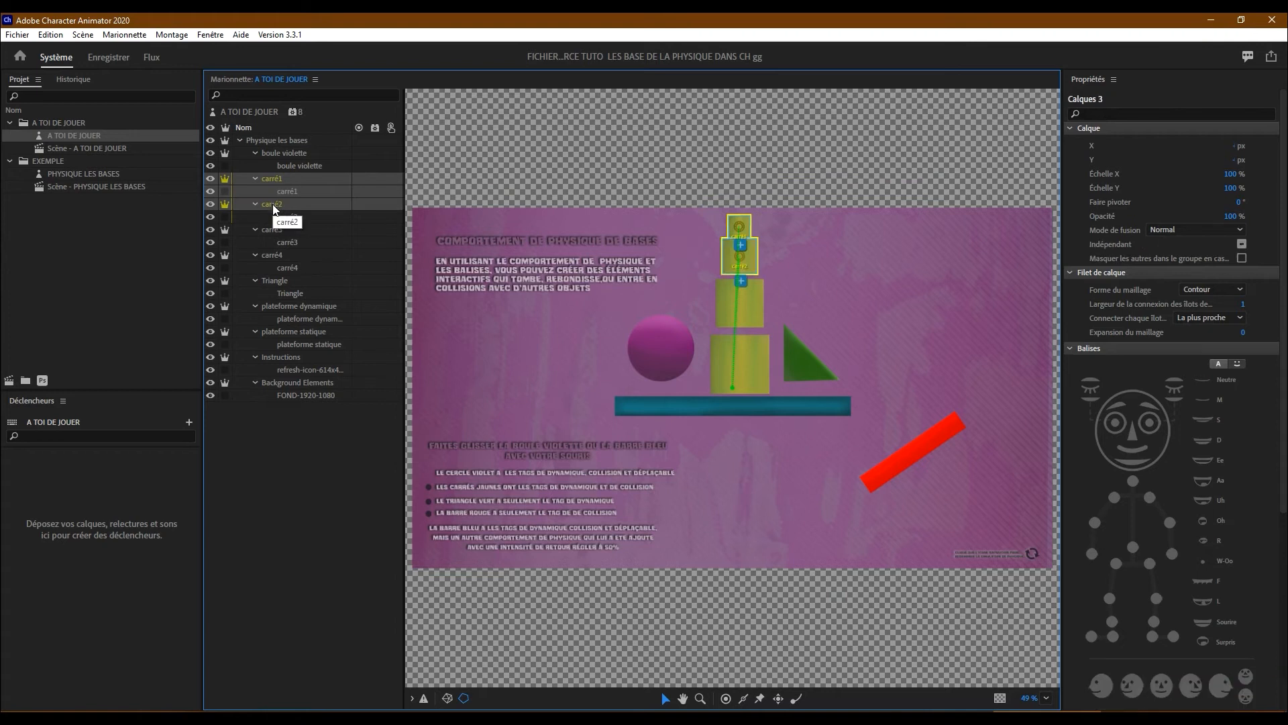
pyautogui.click(256, 229)
pyautogui.click(256, 230)
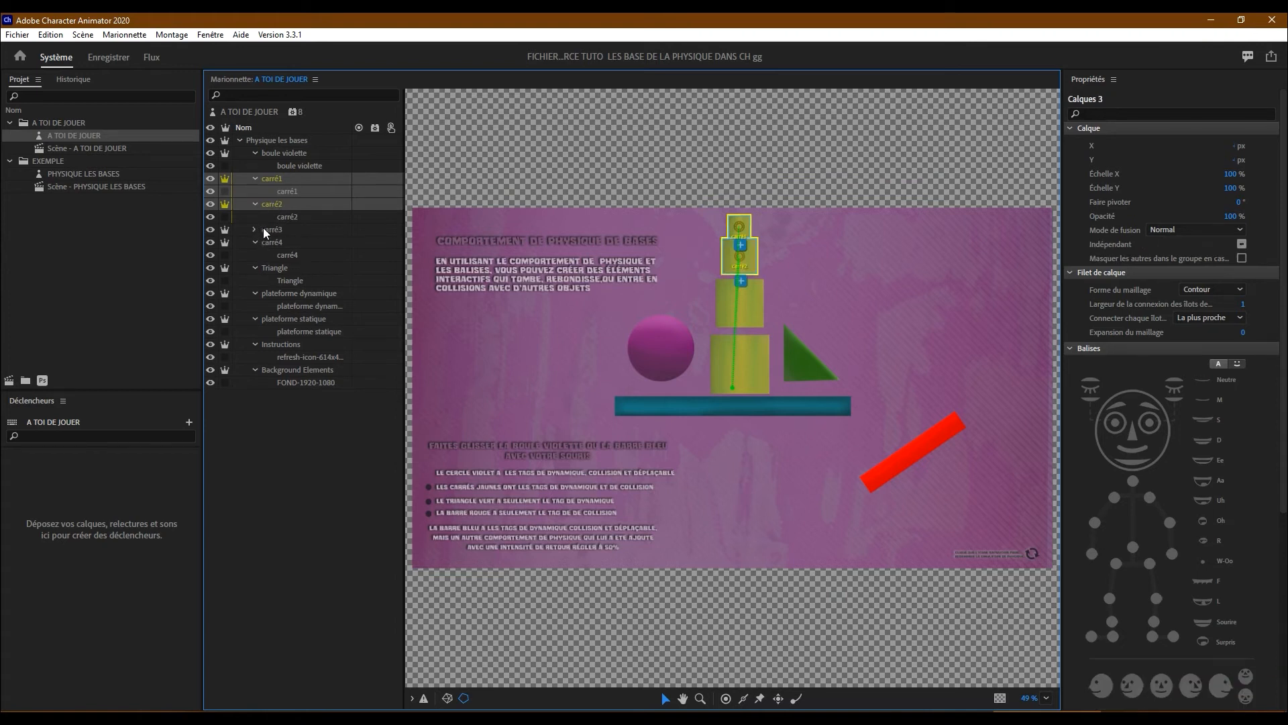
pyautogui.keyDown('shift'); pyautogui.click(269, 228); pyautogui.keyUp('shift')
pyautogui.click(271, 256)
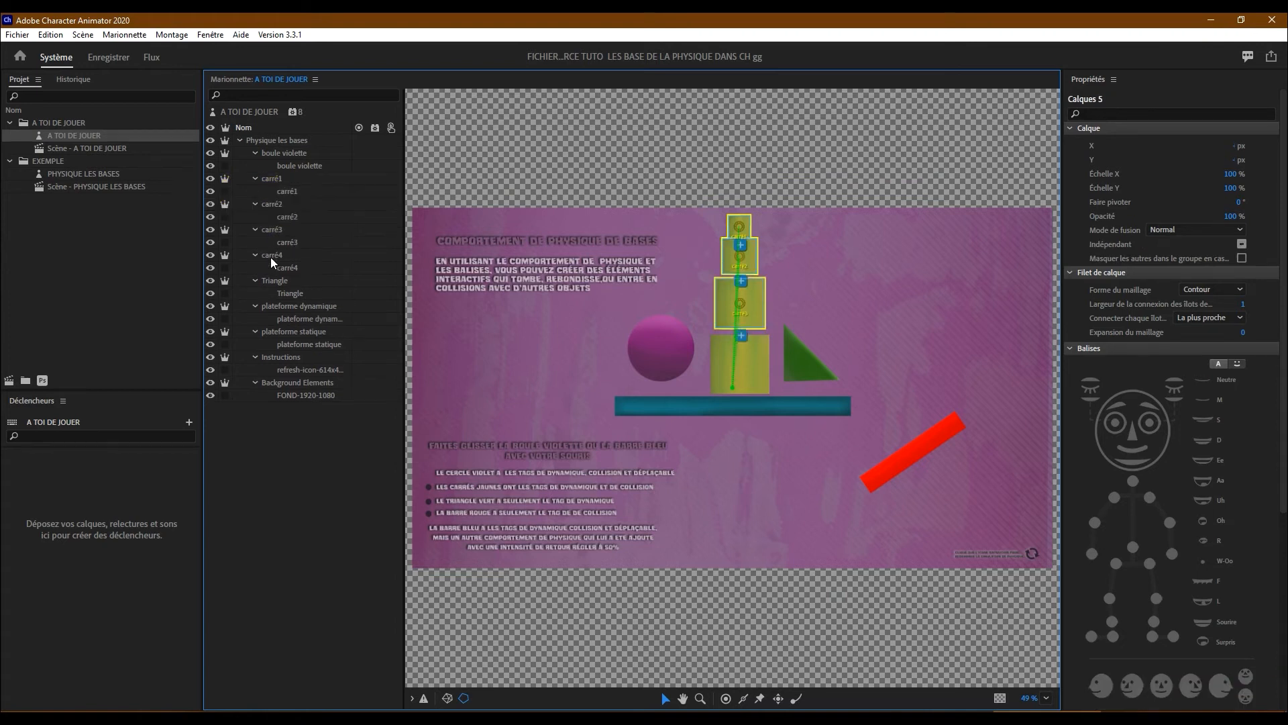
pyautogui.keyDown('shift'); pyautogui.click(268, 255); pyautogui.keyUp('shift')
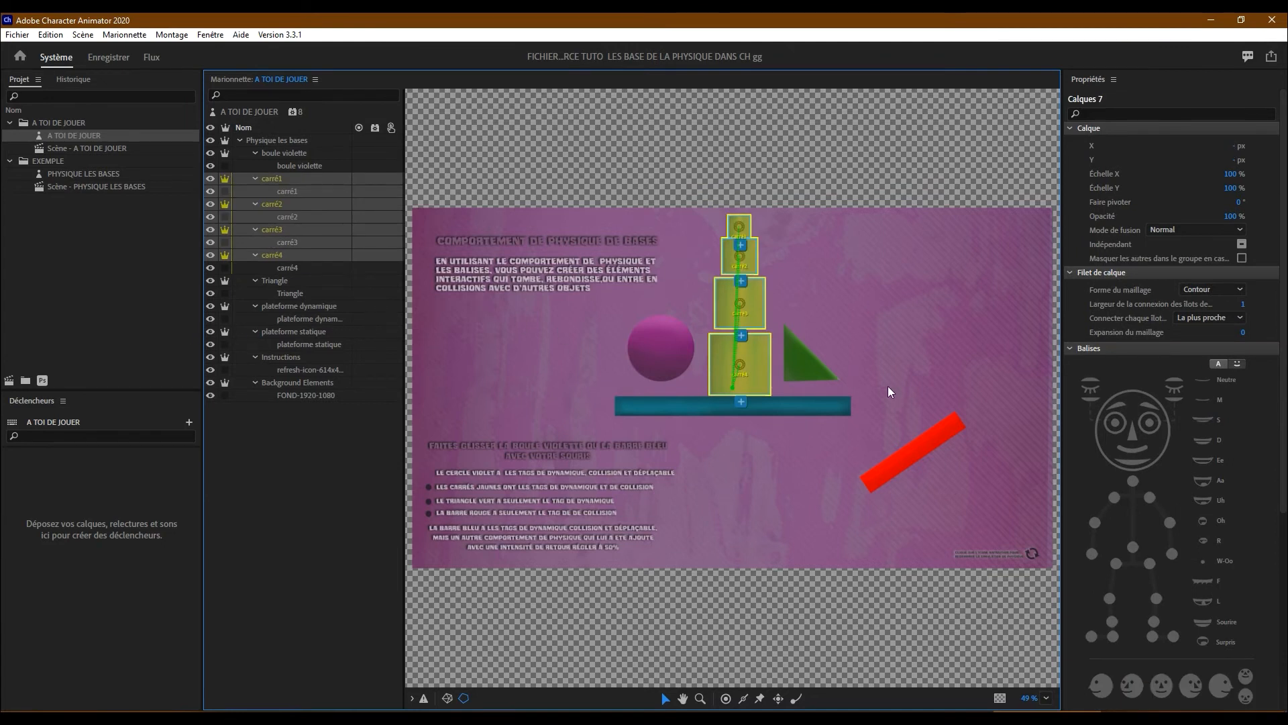
pyautogui.scroll(-5, 1140, 493)
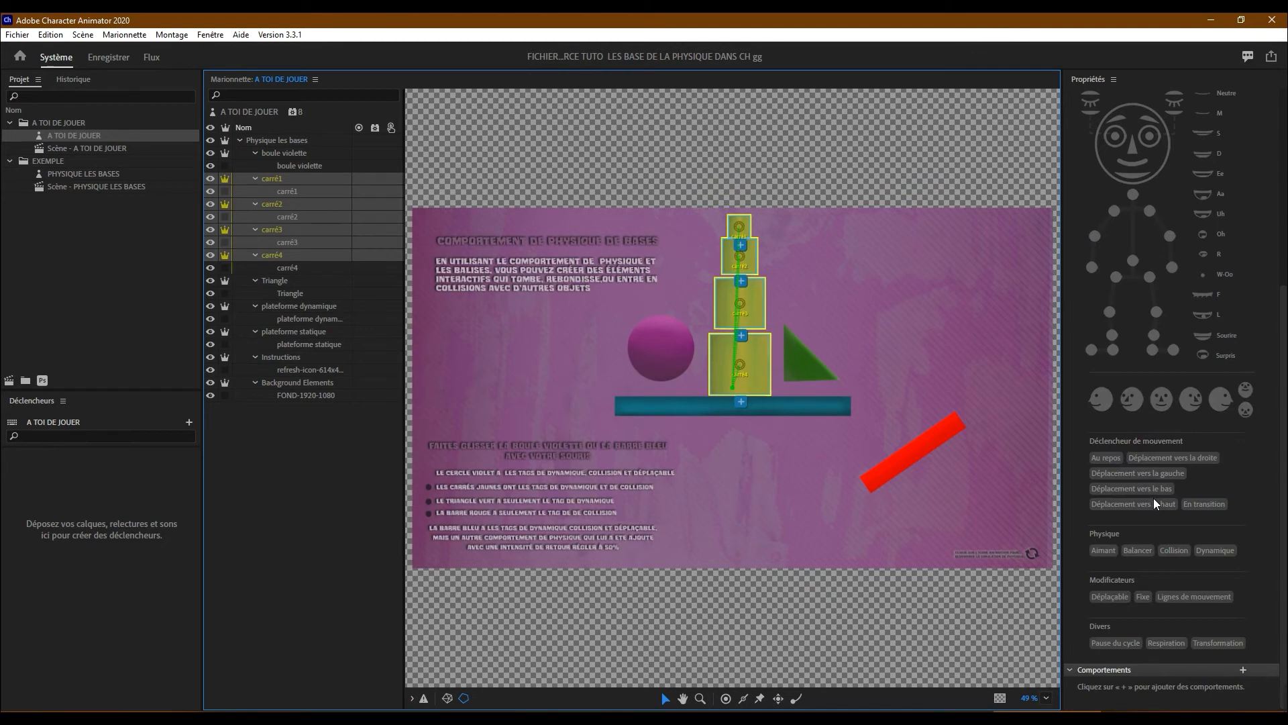
pyautogui.click(1214, 550)
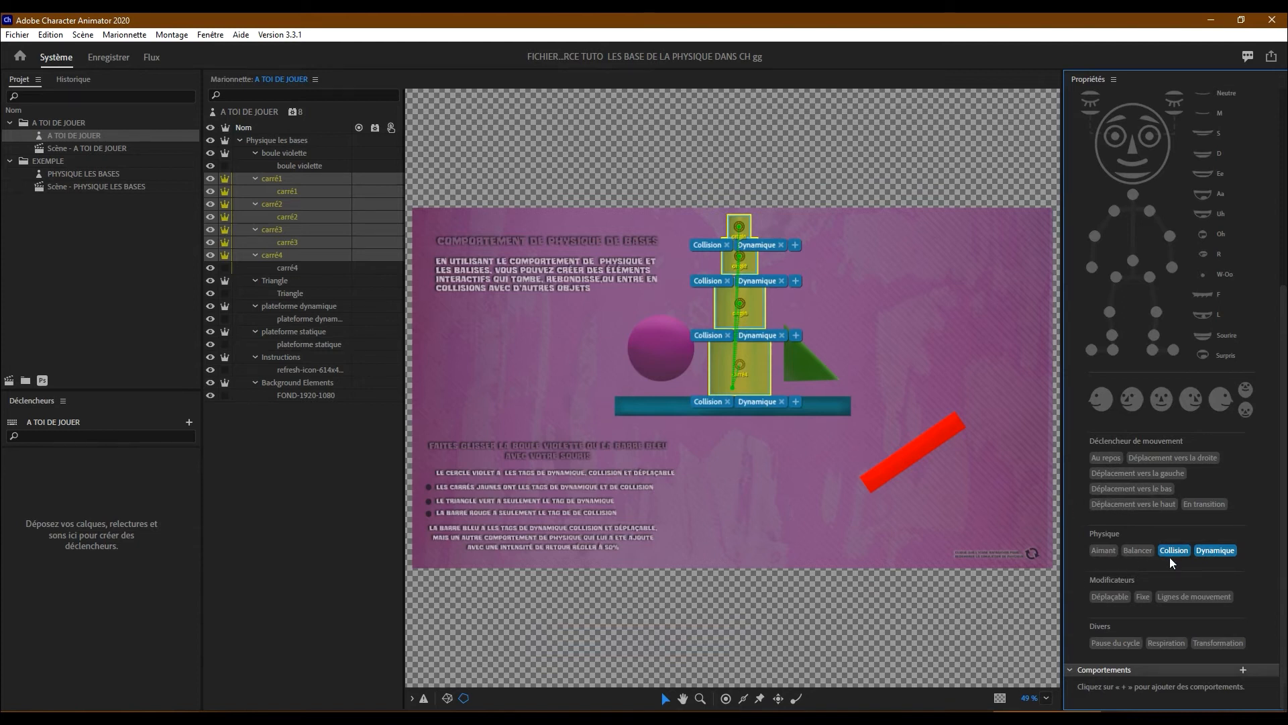
# - Tag the Triangle layer as Dynamique, and switch its Collision tag on and back off
pyautogui.click(284, 283)
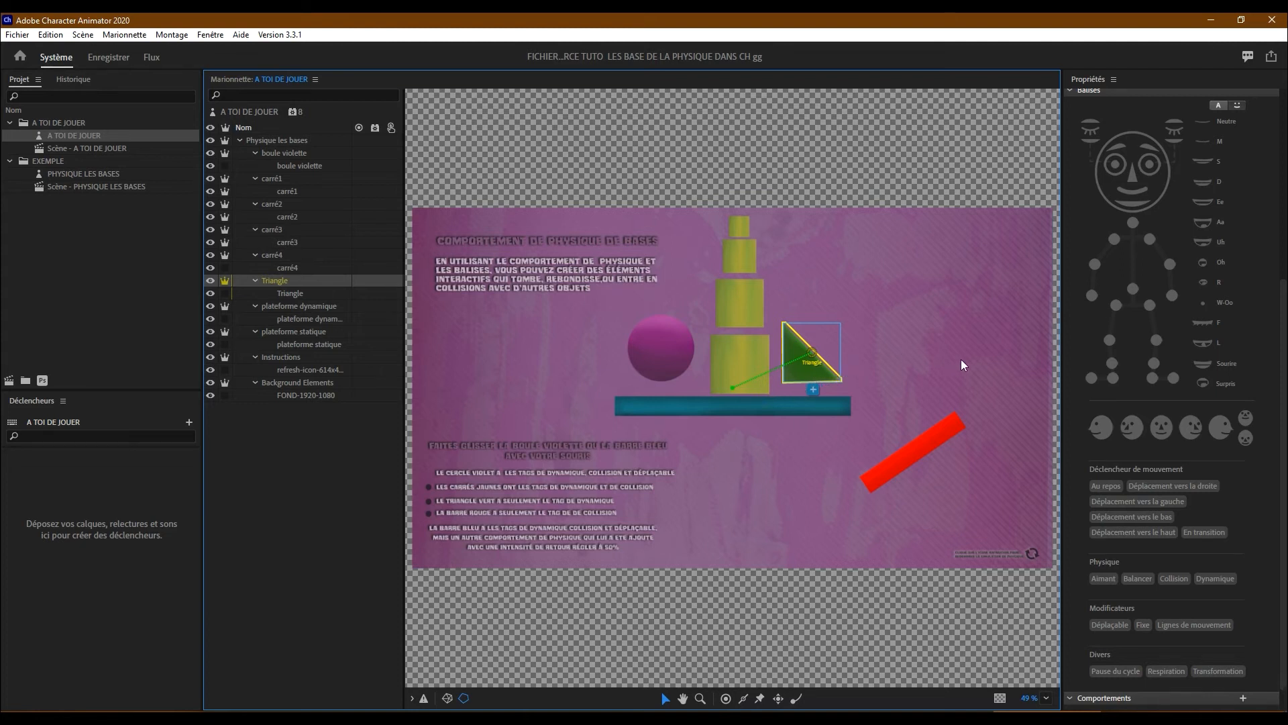
pyautogui.click(1234, 577)
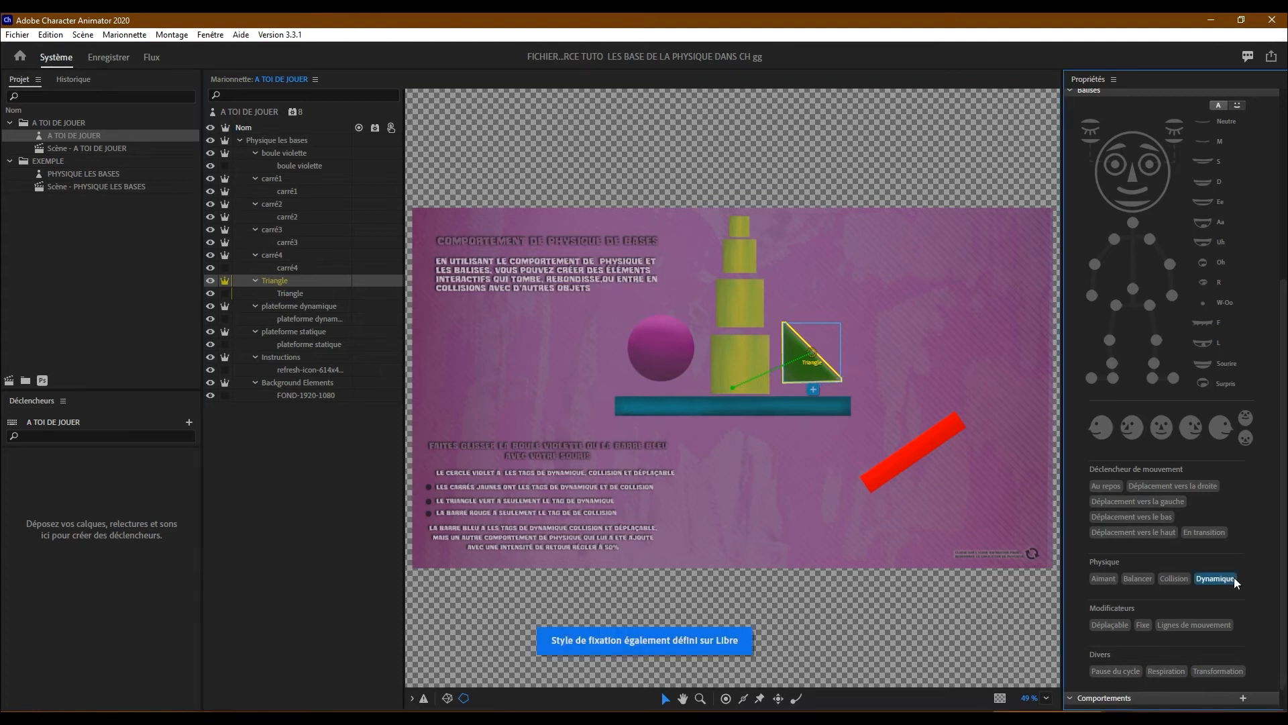
pyautogui.click(1185, 581)
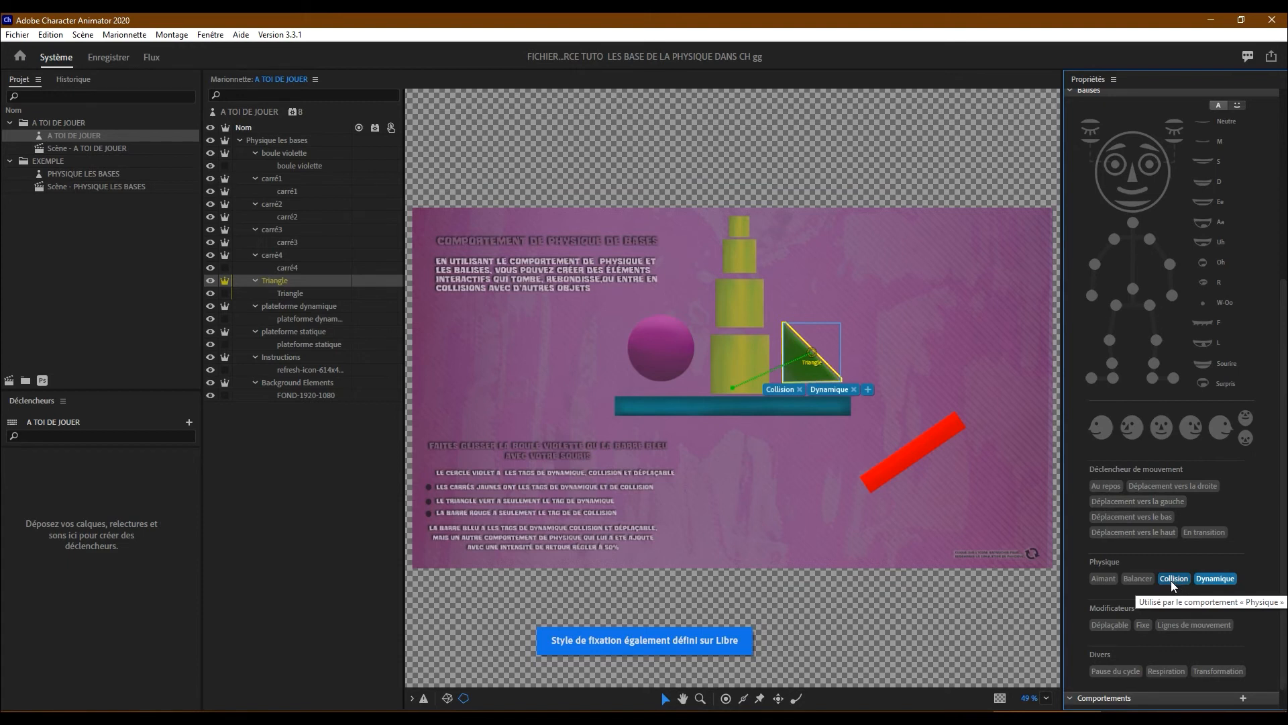
pyautogui.click(1172, 583)
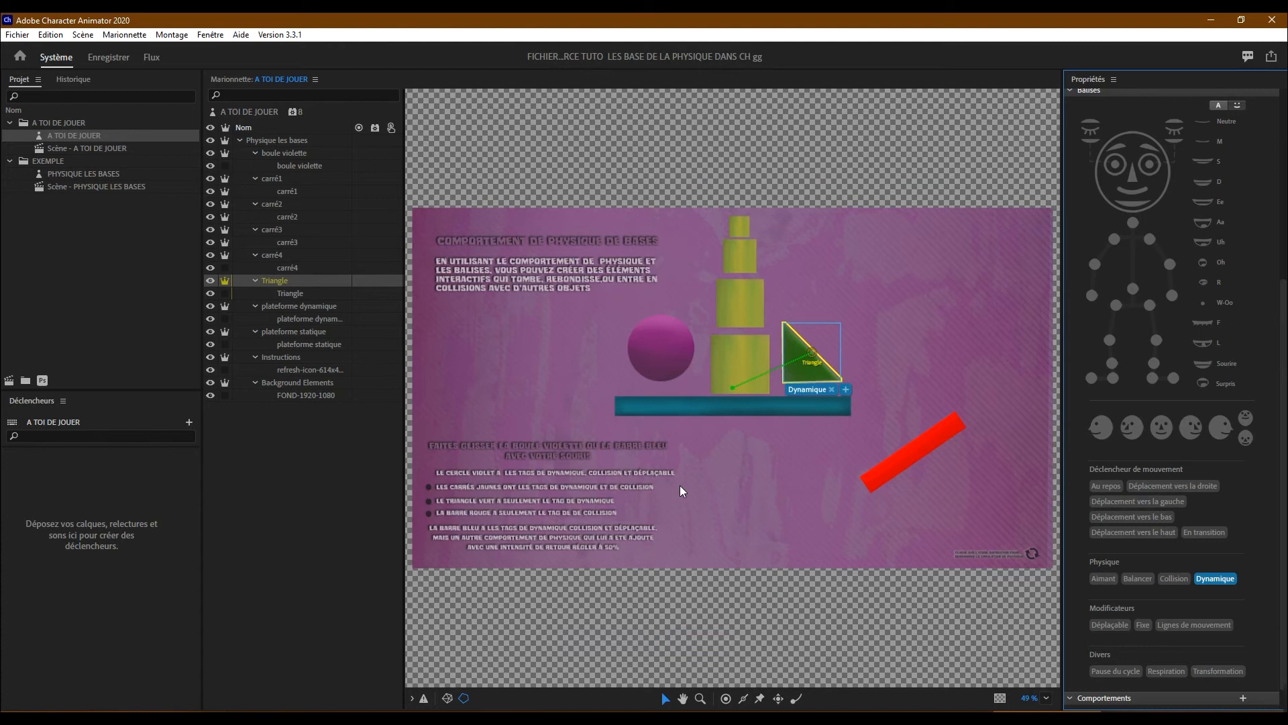
# - Tag the plateforme statique layer with Collision only
pyautogui.click(304, 306)
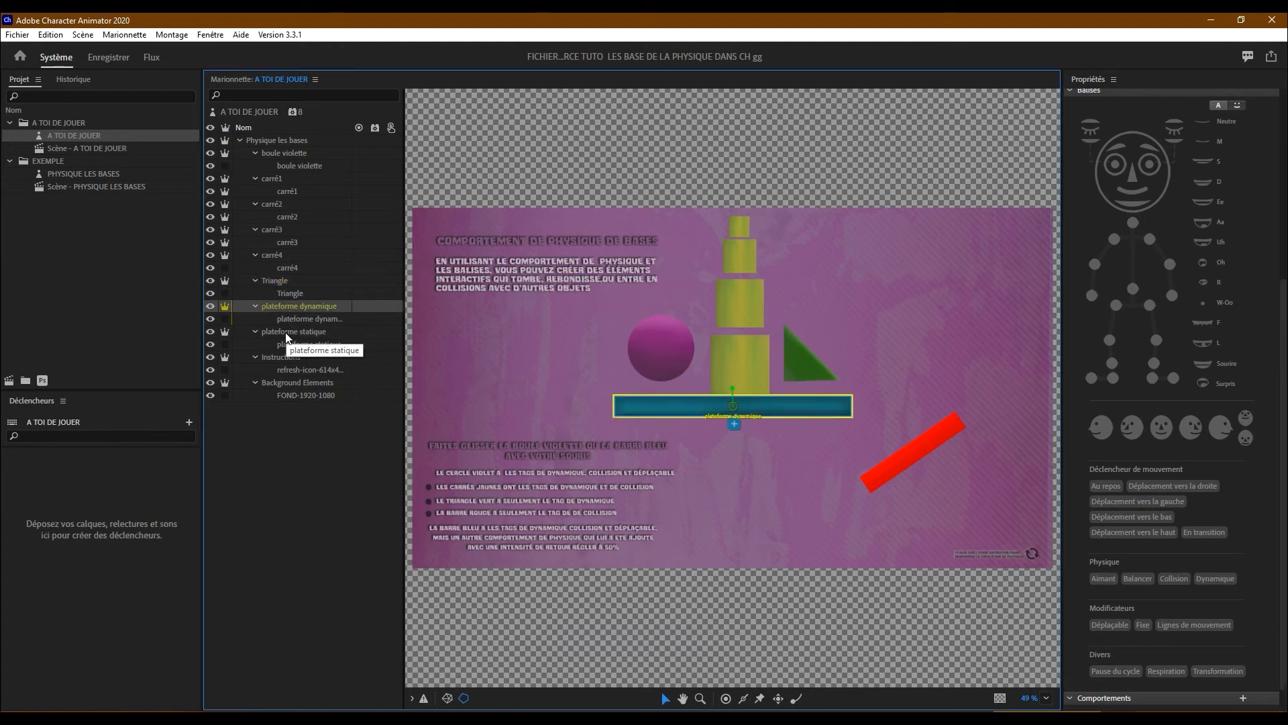
pyautogui.click(298, 332)
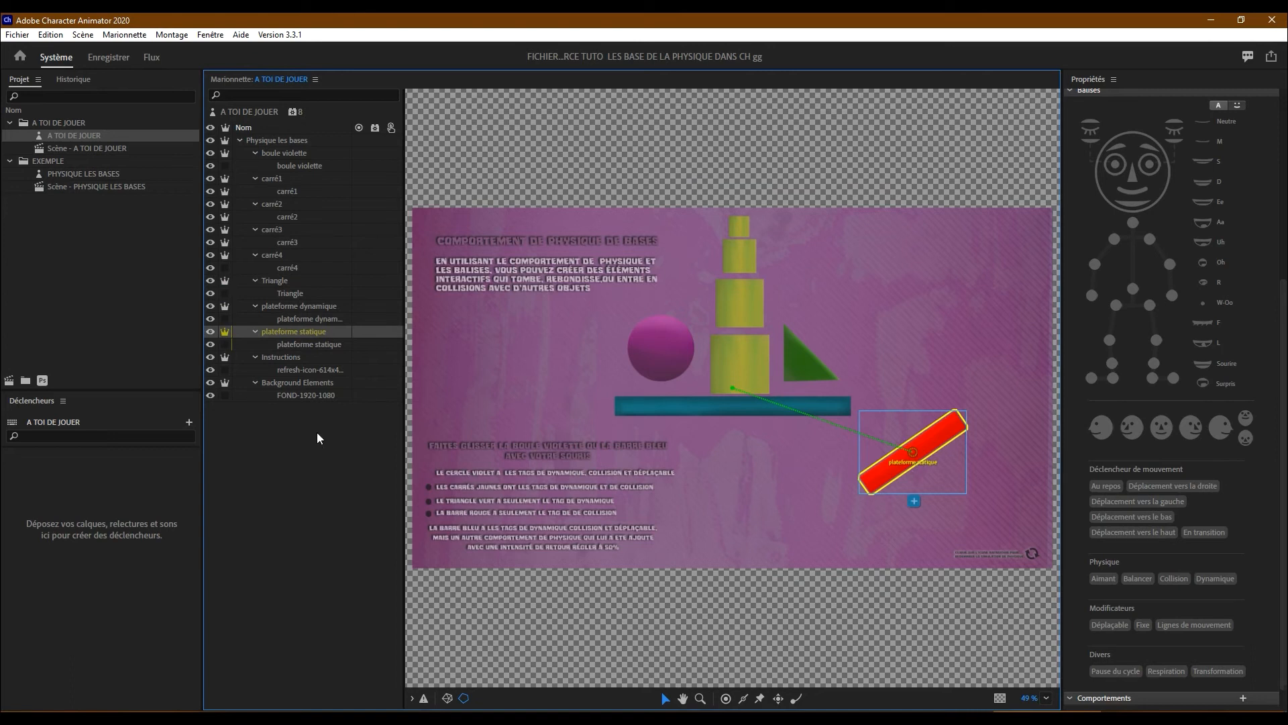
pyautogui.click(1183, 577)
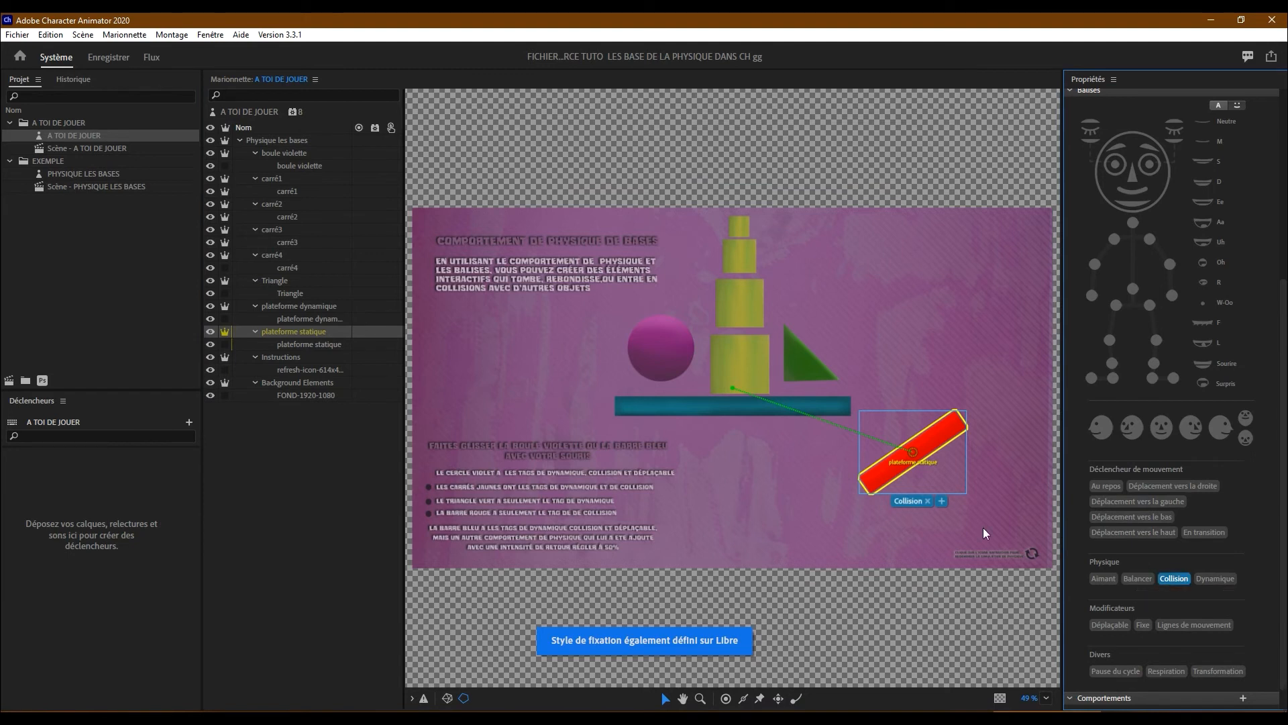
# - Tag the plateforme dynamique layer with Dynamique and Collision, and add the Déplaçable modifier
pyautogui.click(292, 306)
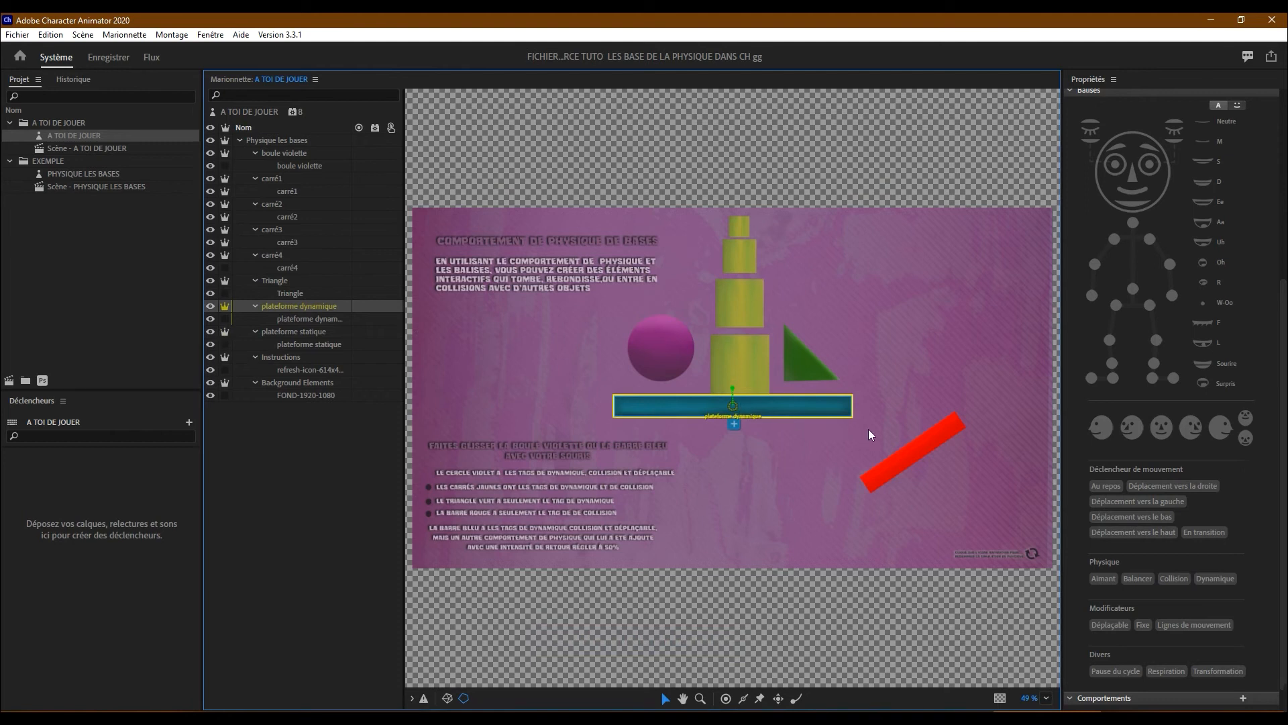
pyautogui.click(1214, 579)
pyautogui.click(1173, 578)
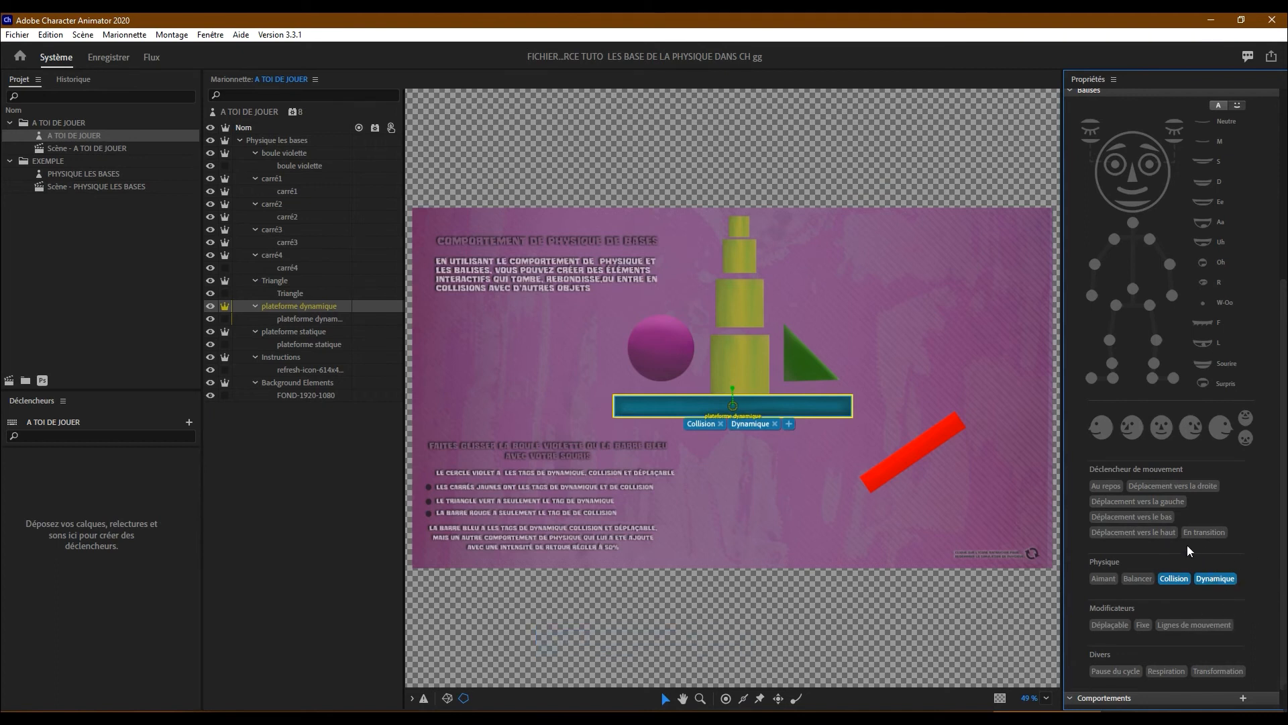
pyautogui.click(1111, 626)
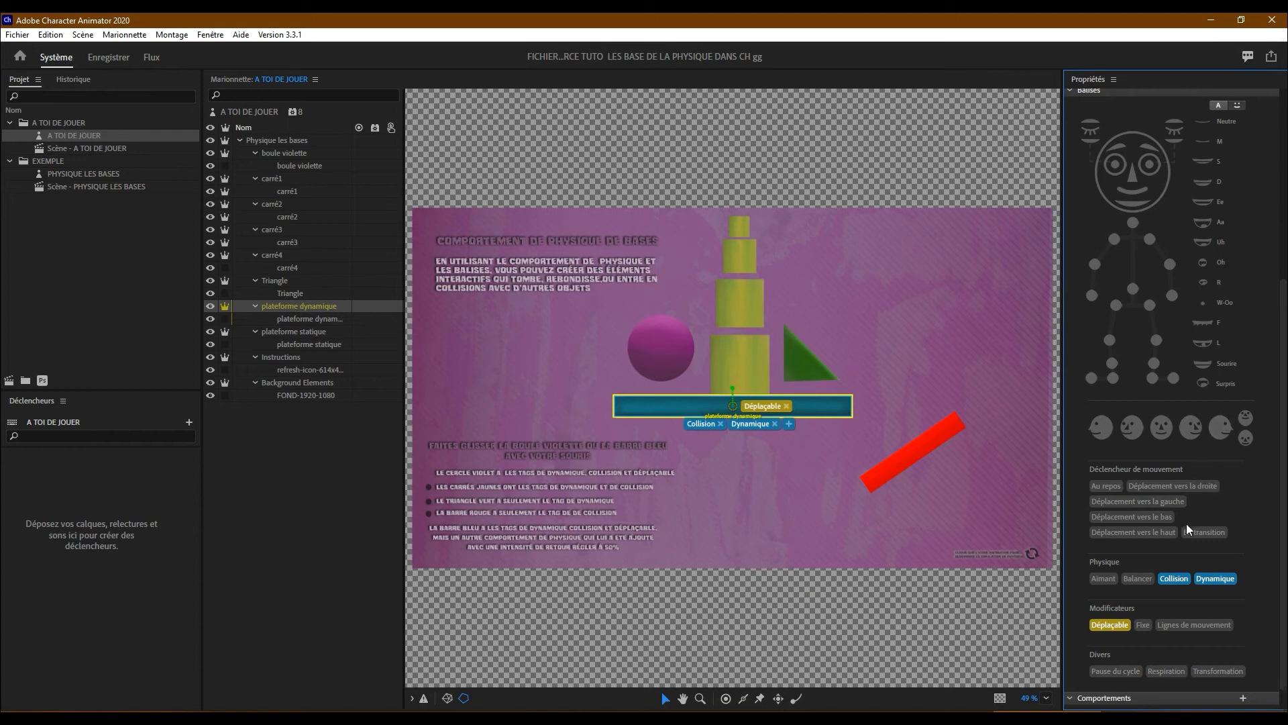
# - Add a Physique behavior to the plateforme dynamique layer and set its Collision Intensité du retour to 50 %
pyautogui.scroll(-1, 1174, 547)
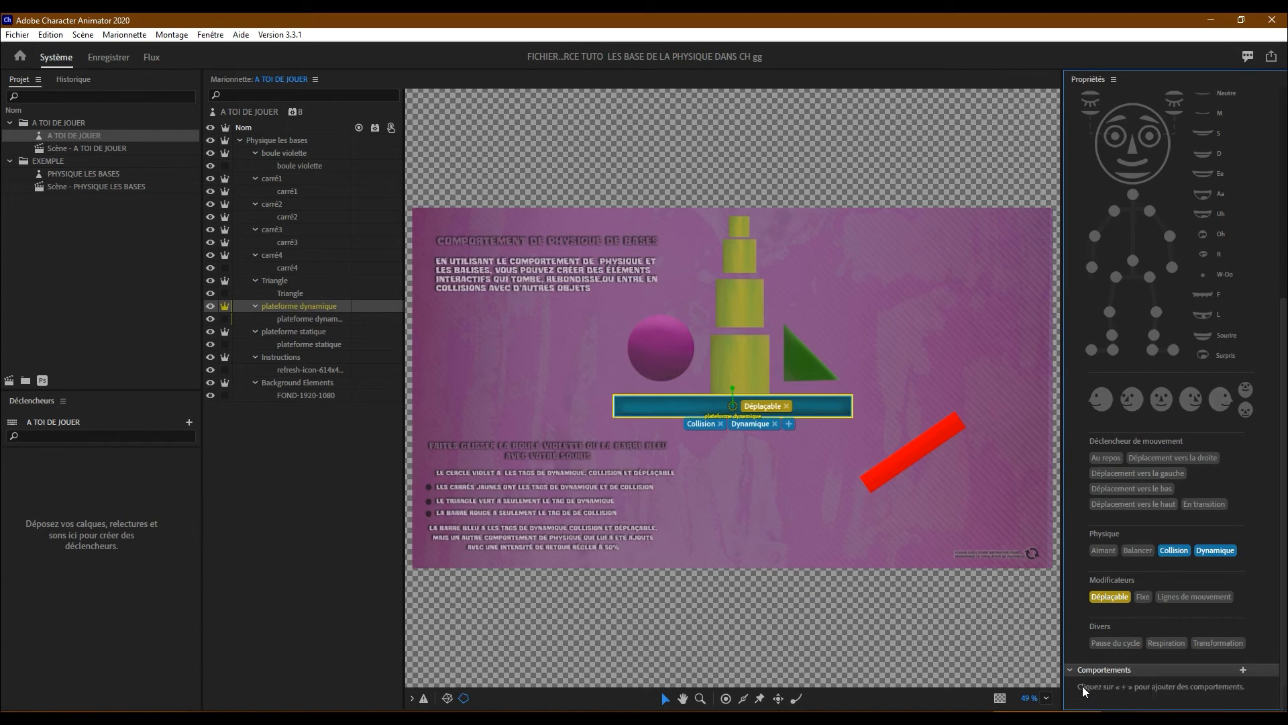
pyautogui.click(1243, 669)
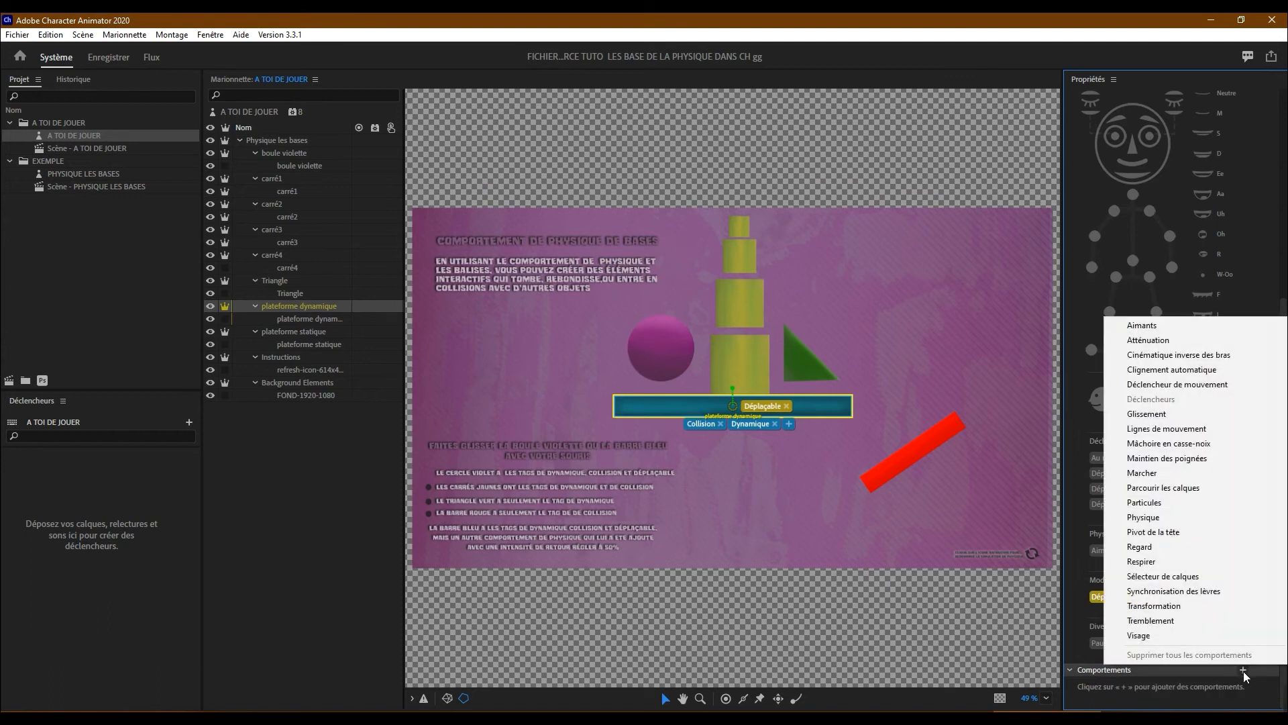
pyautogui.click(1190, 518)
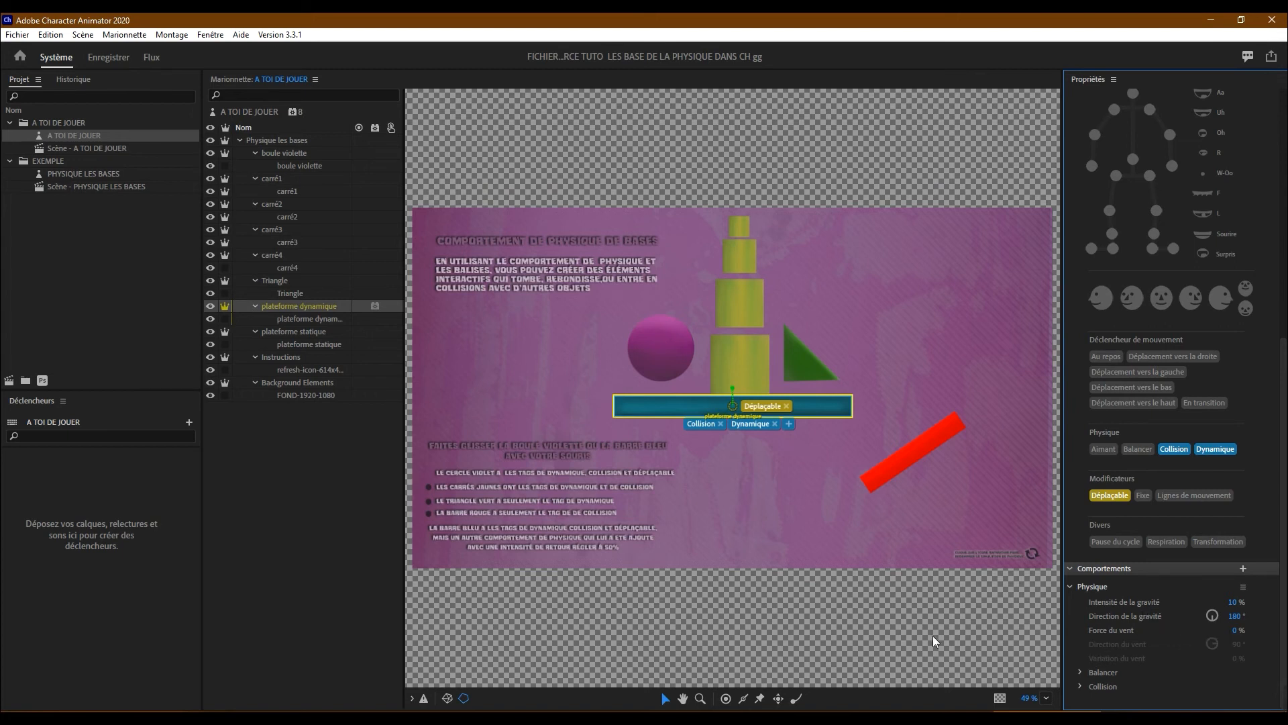
pyautogui.click(250, 124)
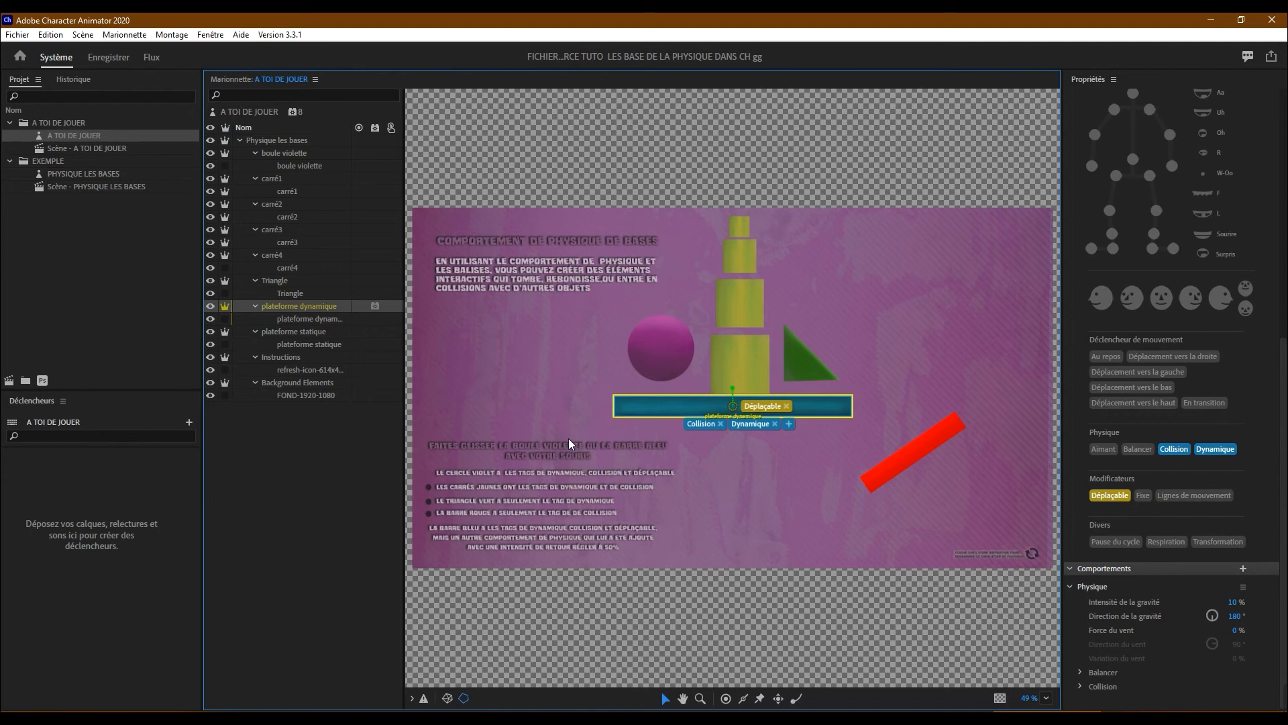
pyautogui.click(1079, 690)
pyautogui.click(1079, 686)
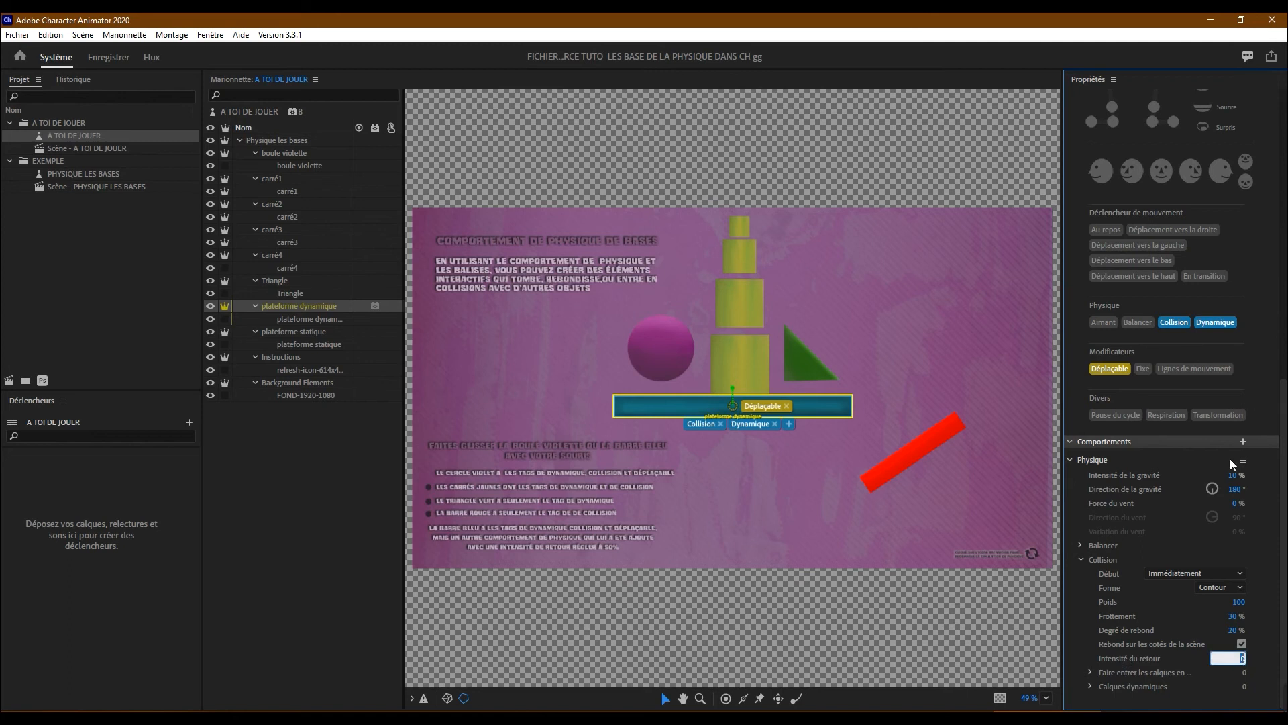
pyautogui.write('50')
pyautogui.press('Return')
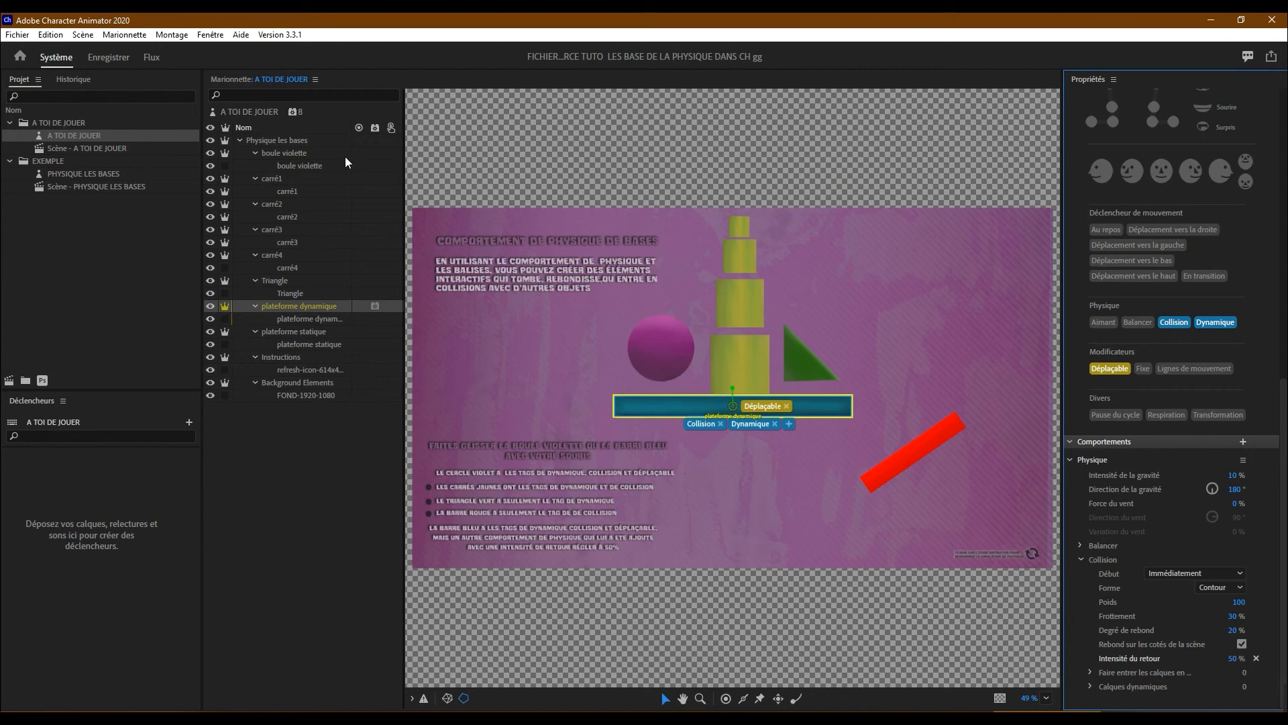
# - Switch to the recording workspace, refresh the scene, and test throwing the purple ball and pulling the blue bar
pyautogui.click(108, 57)
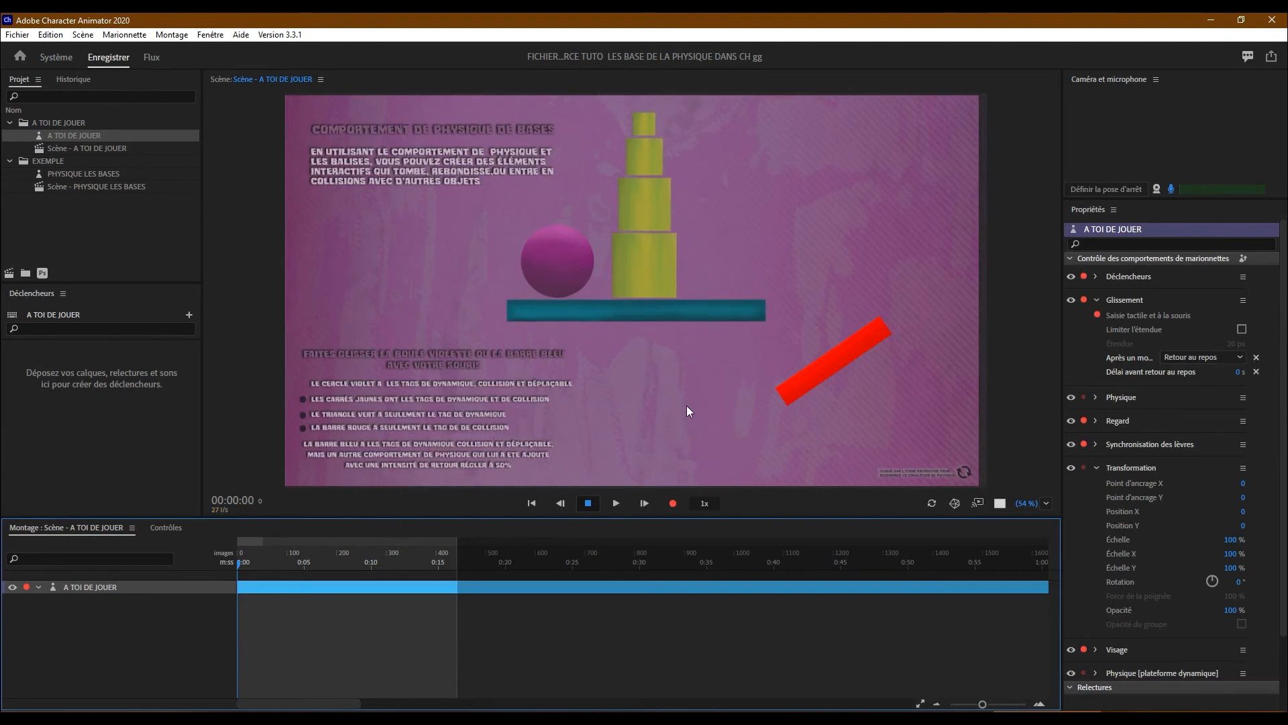
pyautogui.click(930, 507)
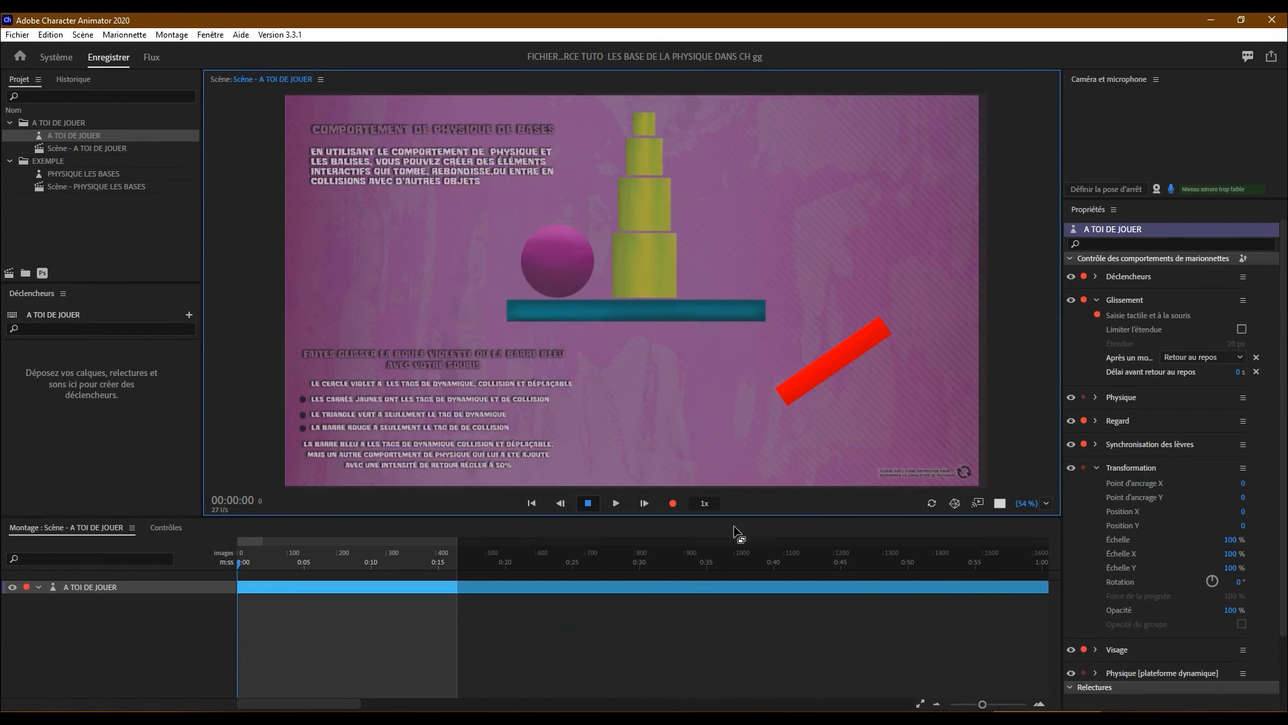
pyautogui.moveTo(570, 272); pyautogui.dragTo(1229, 197)
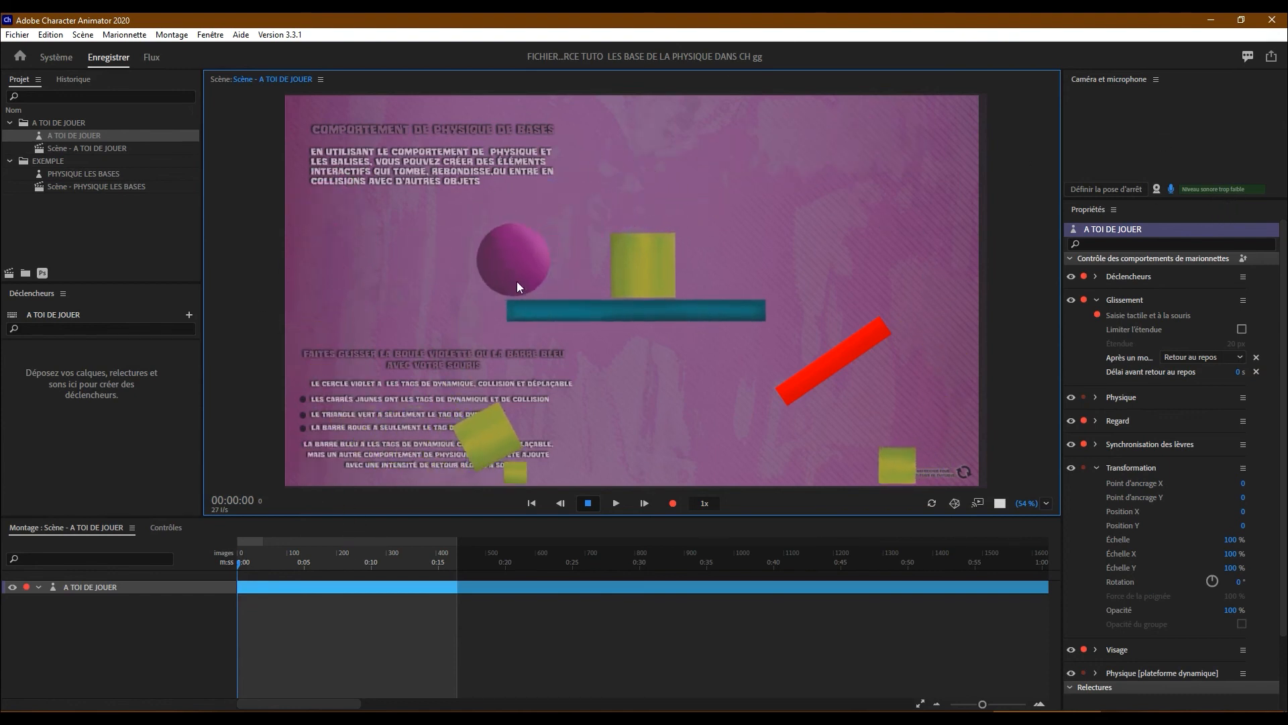
pyautogui.moveTo(516, 288); pyautogui.dragTo(874, 279)
pyautogui.moveTo(597, 309); pyautogui.dragTo(546, 613)
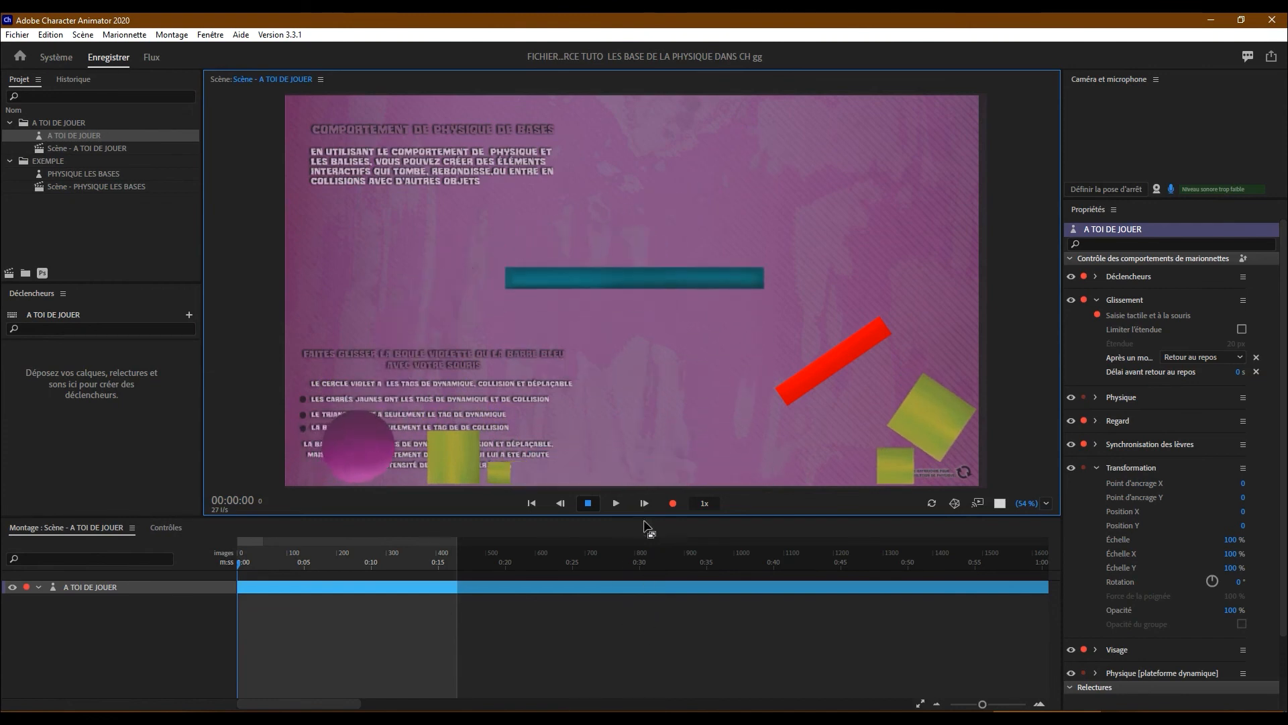
pyautogui.moveTo(564, 315); pyautogui.dragTo(578, 583)
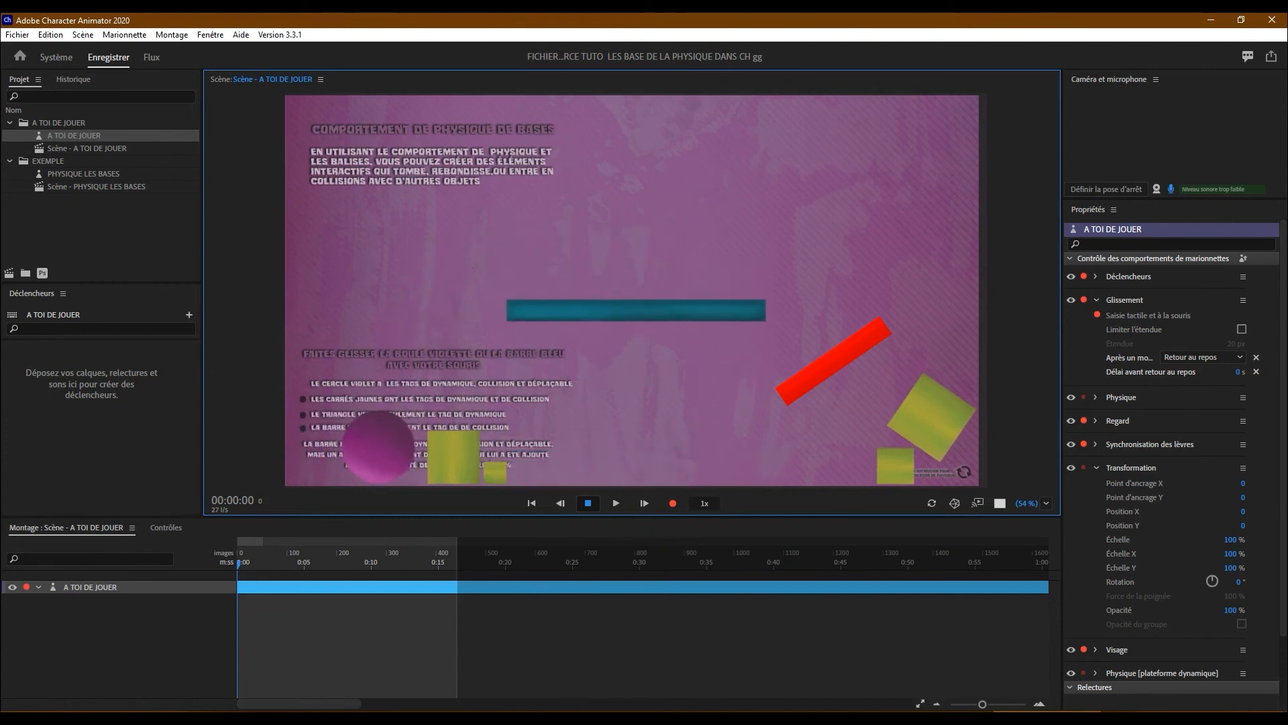
# - Set the puppet's Physique gravity strength to 90 % and test it with the purple ball and blue bar
pyautogui.moveTo(1019, 700)
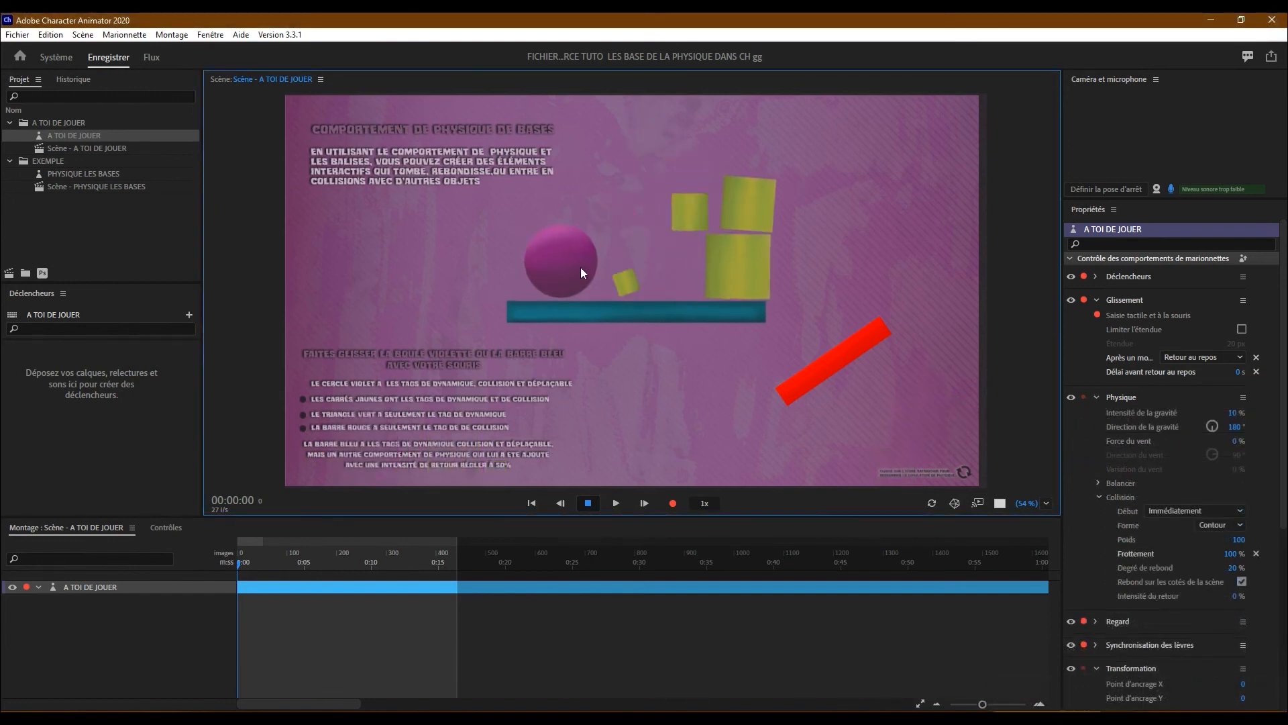
pyautogui.moveTo(581, 267); pyautogui.dragTo(836, 325)
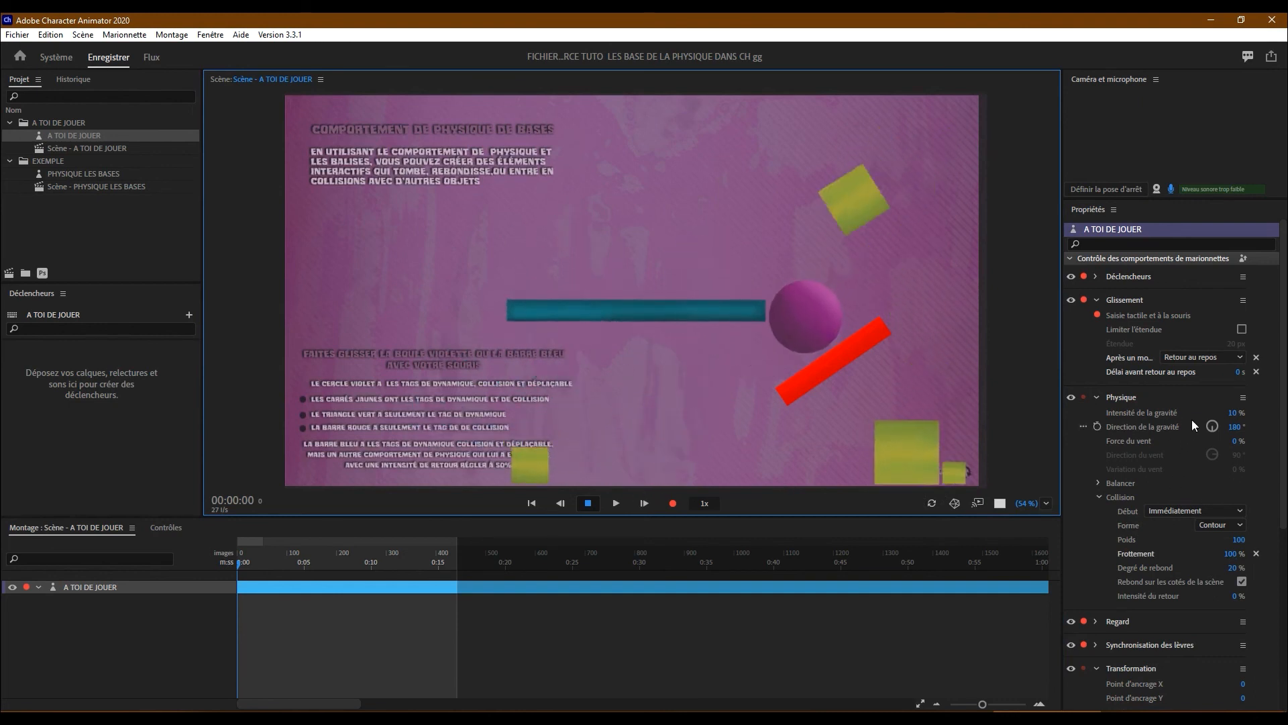
pyautogui.moveTo(1232, 411); pyautogui.dragTo(1285, 412)
pyautogui.moveTo(775, 210); pyautogui.dragTo(355, 363)
pyautogui.moveTo(553, 319); pyautogui.dragTo(682, 667)
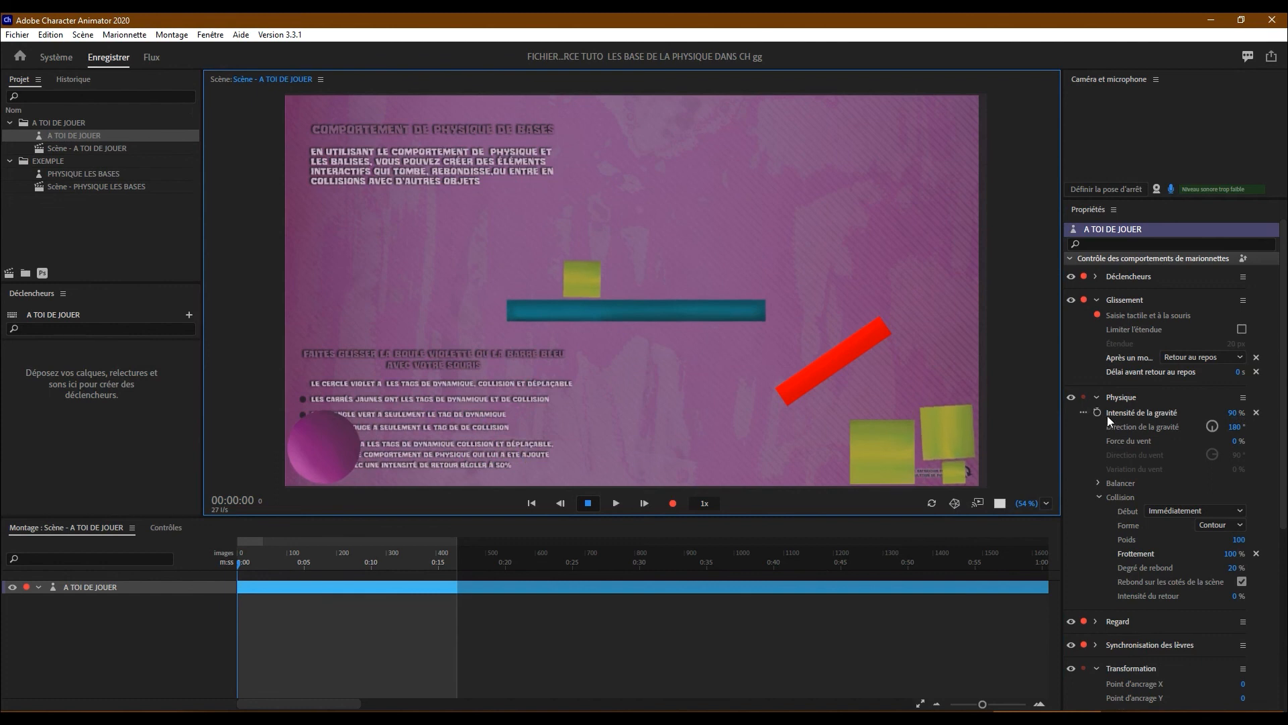
# - Set the Physique gravity strength to 11 % and wind force to 86 %, and undo a trial change to Frottement
pyautogui.moveTo(1233, 412); pyautogui.dragTo(1261, 441)
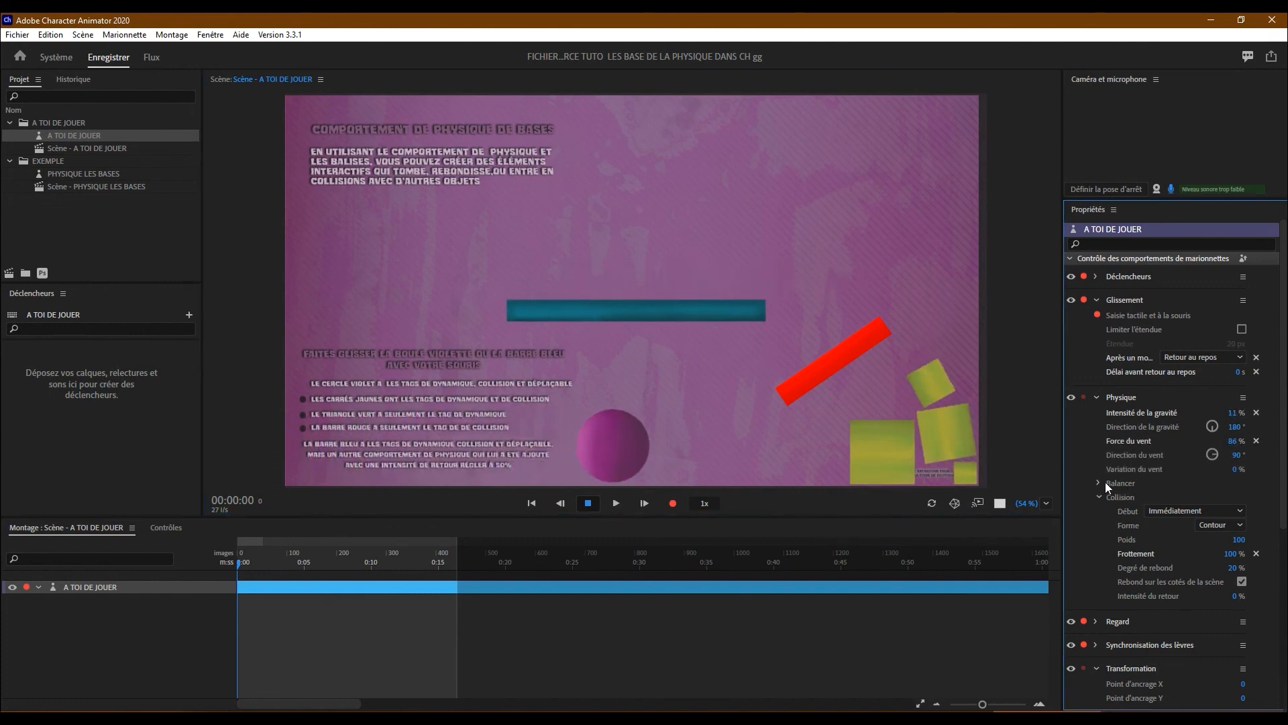
pyautogui.moveTo(1236, 554); pyautogui.dragTo(1165, 553)
pyautogui.hotkey('ctrl', 'z')
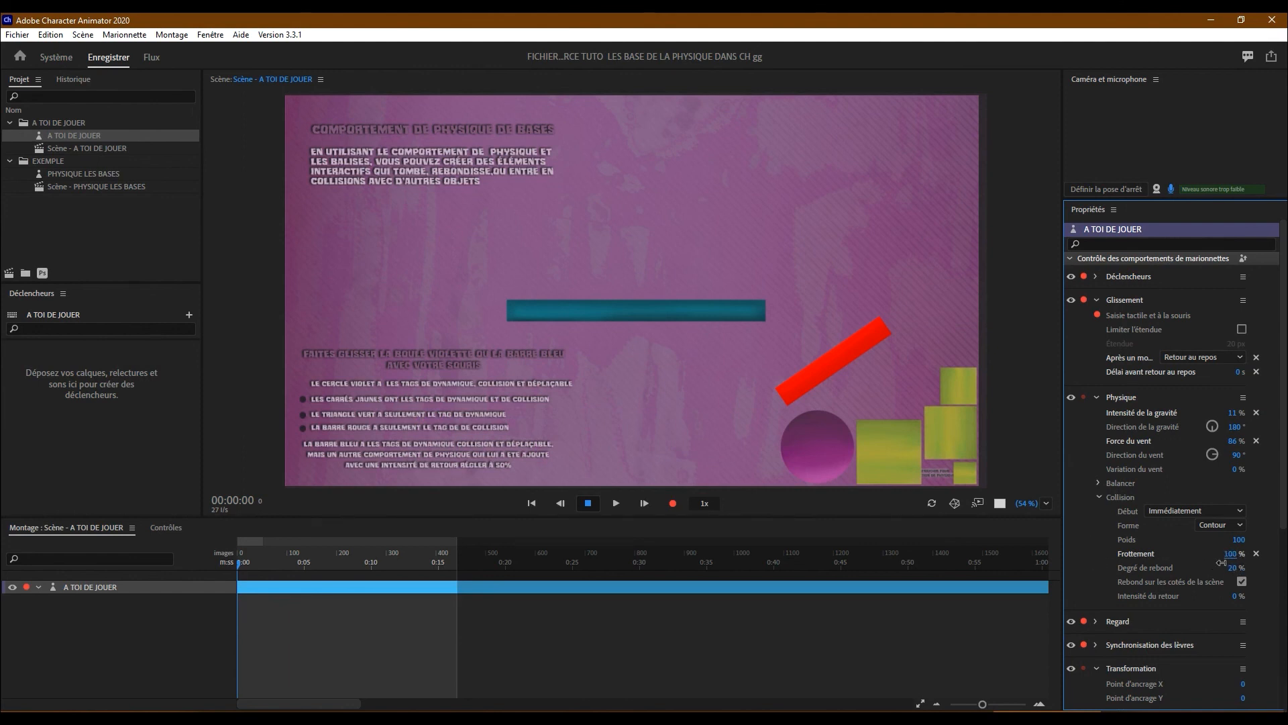
# - Try adjusting the Collision Degré de rebond and throw the purple ball across the scene
pyautogui.moveTo(1238, 574)
pyautogui.mouseDown()
pyautogui.moveTo(1208, 569)
pyautogui.moveTo(1238, 567)
pyautogui.mouseUp()
pyautogui.moveTo(812, 444); pyautogui.dragTo(253, 453)
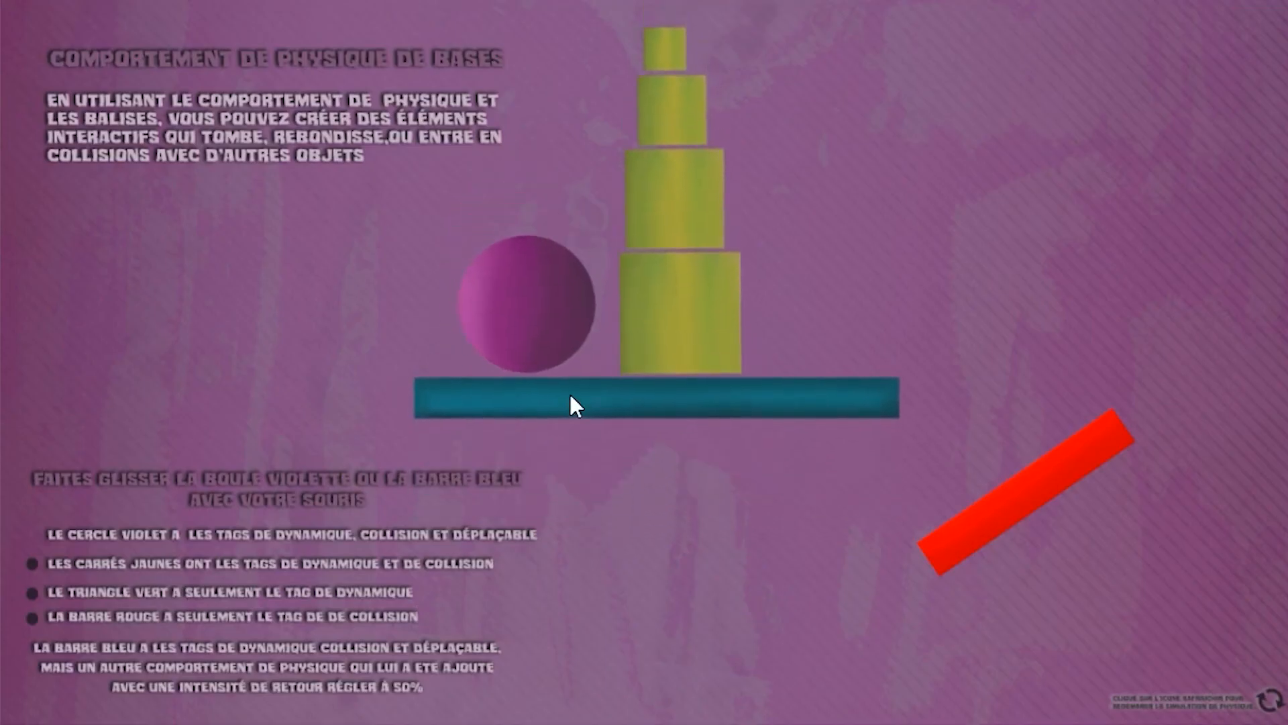
# - Test moving the purple ball and the blue bar in the PHYSIQUE LES BASES example scene
pyautogui.moveTo(525, 328); pyautogui.dragTo(386, 296)
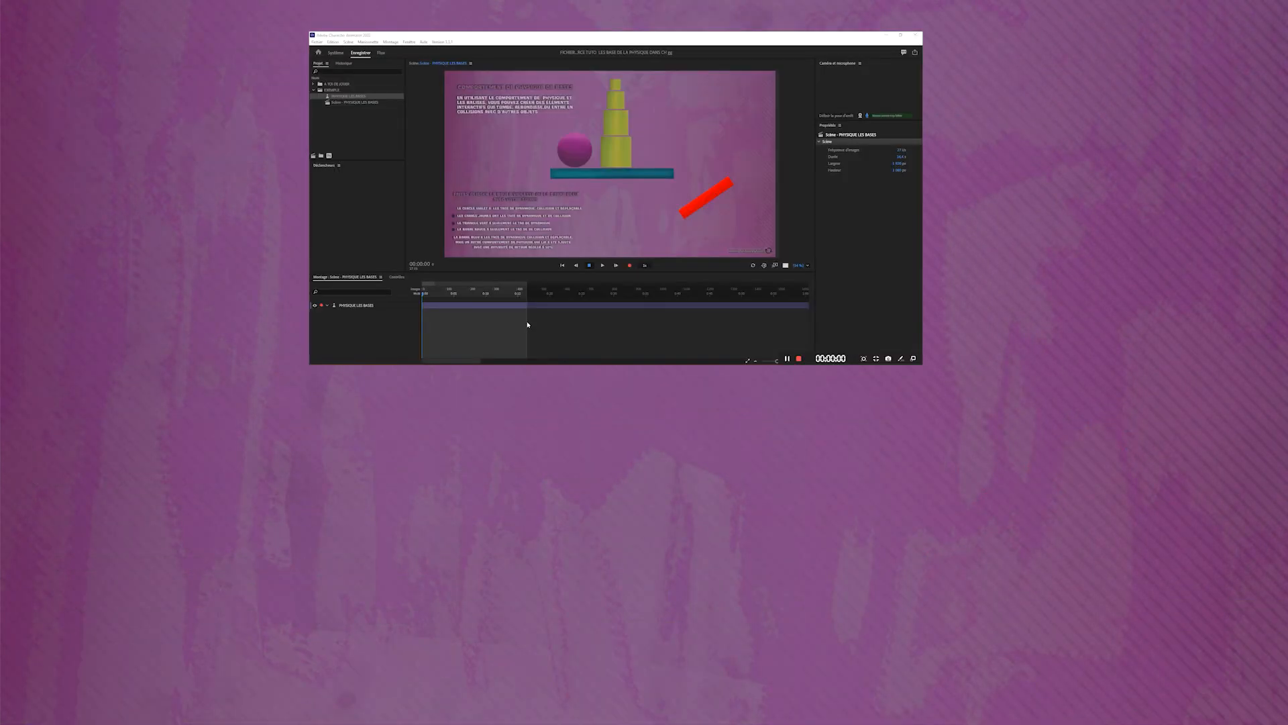
pyautogui.click(571, 176)
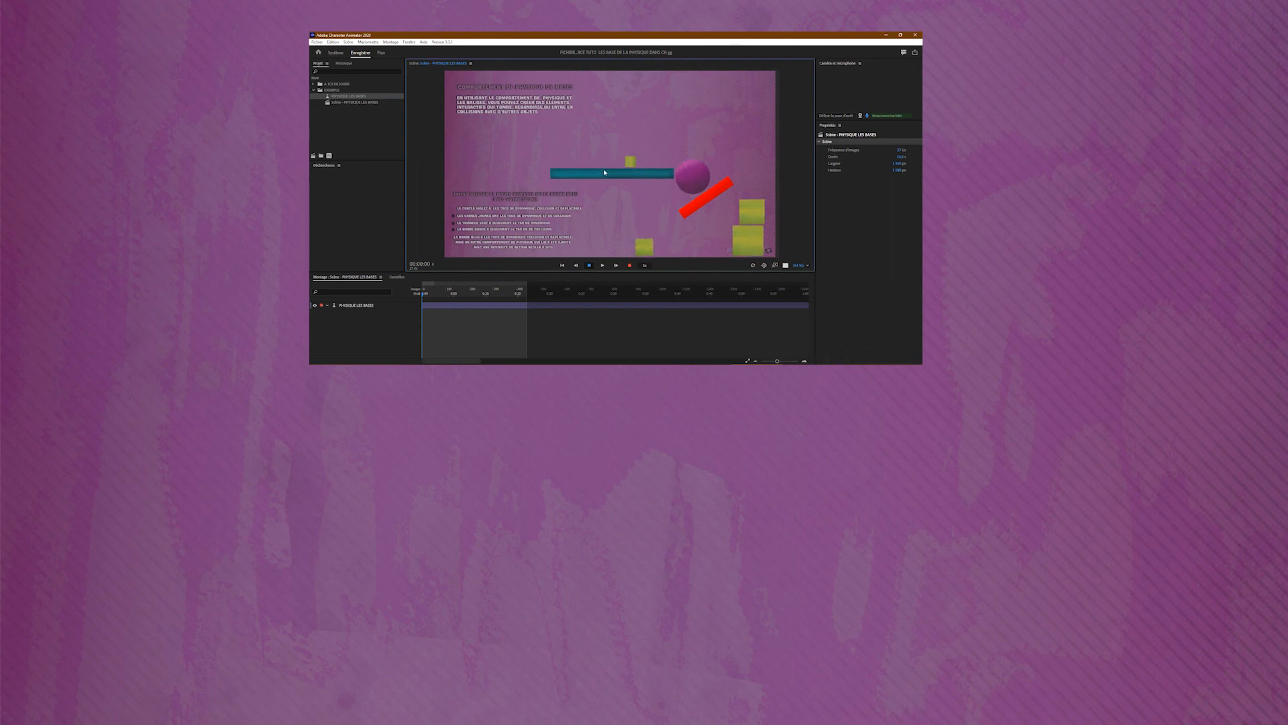
pyautogui.moveTo(604, 174); pyautogui.dragTo(602, 215)
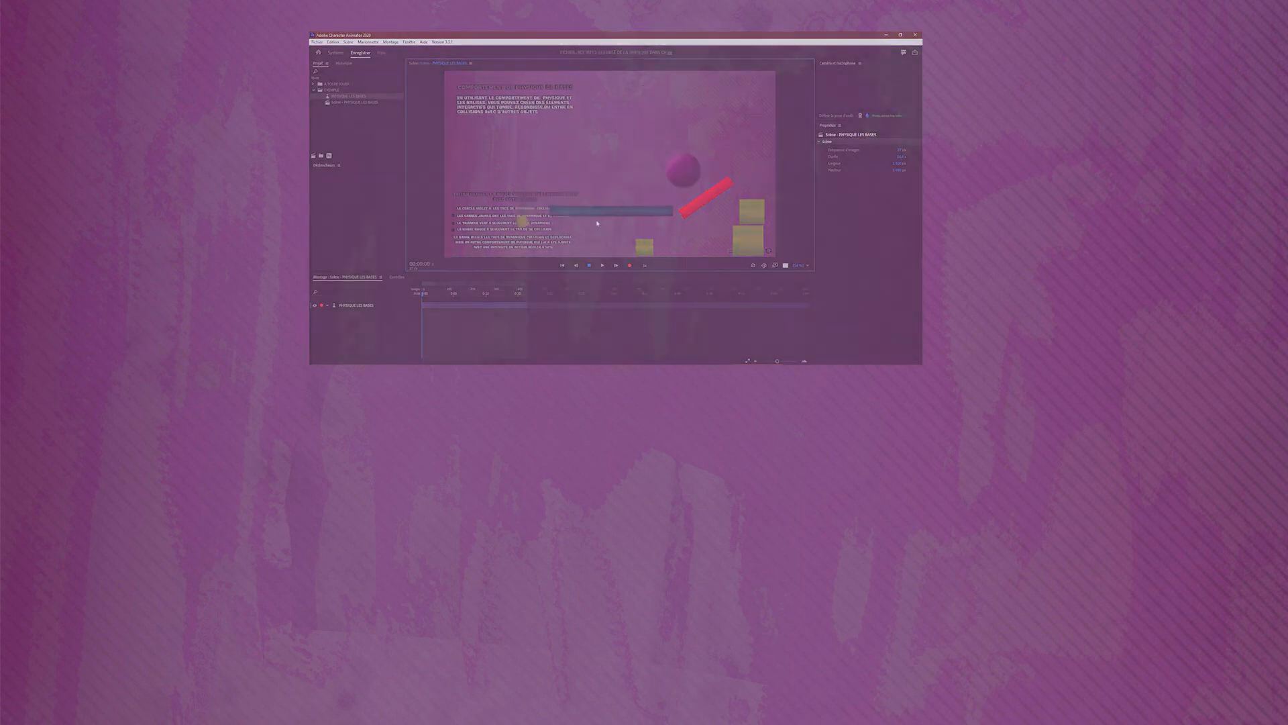